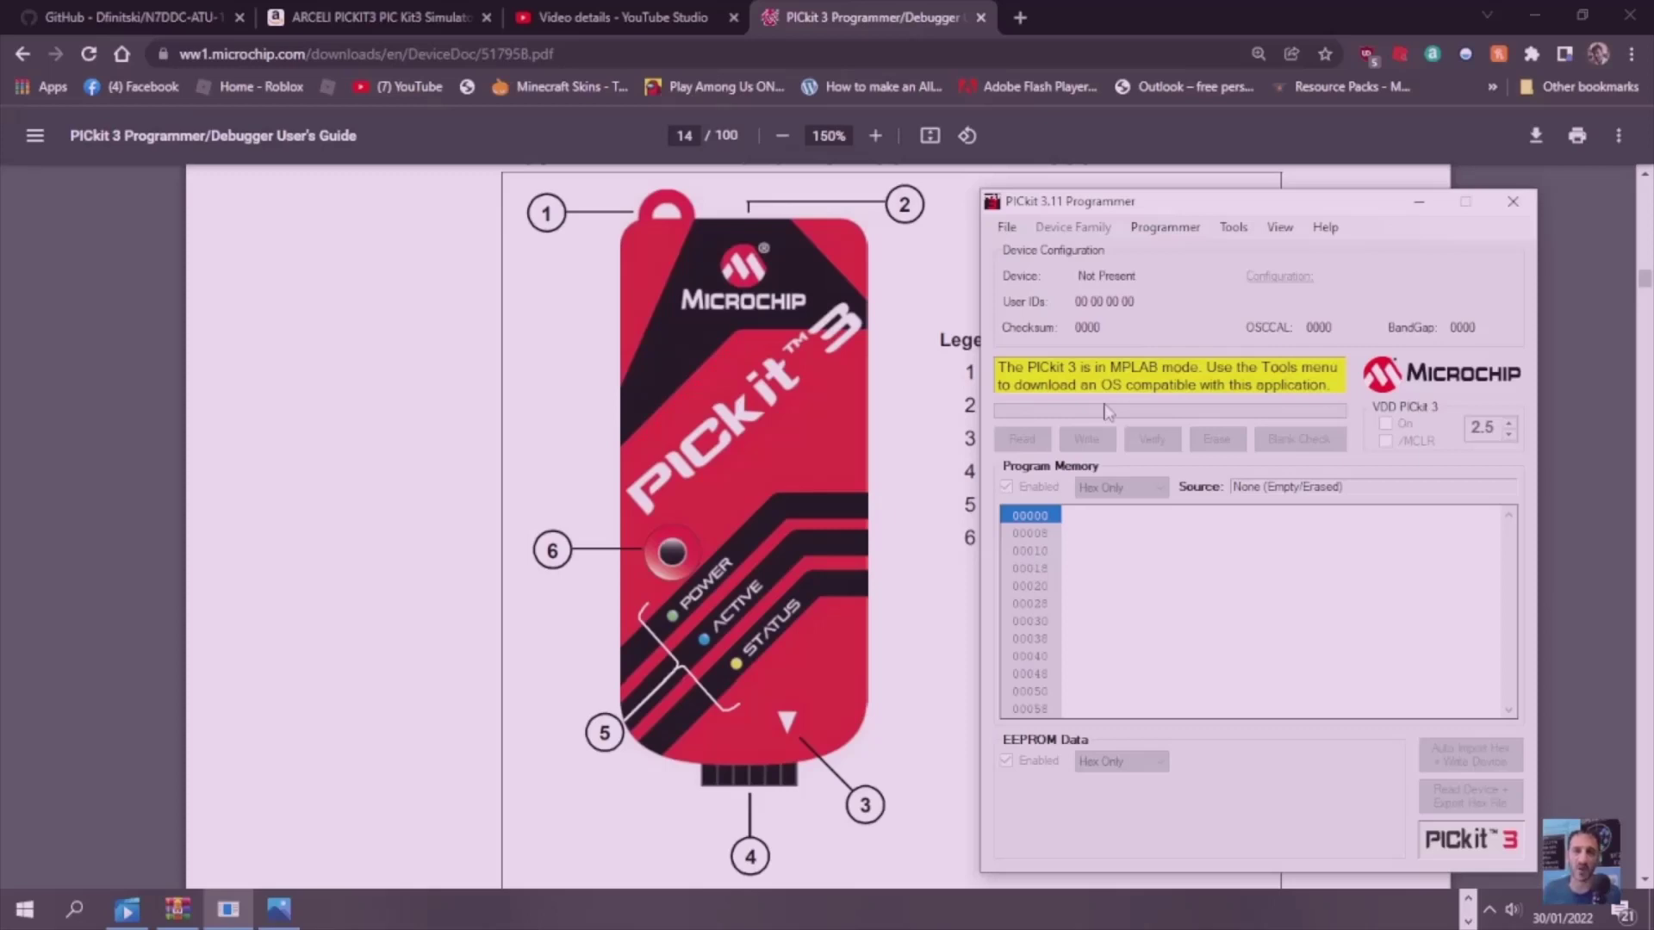
Start downloading the PICkit operating system to the PICkit 3
click(1233, 227)
mouse_move(1264, 227)
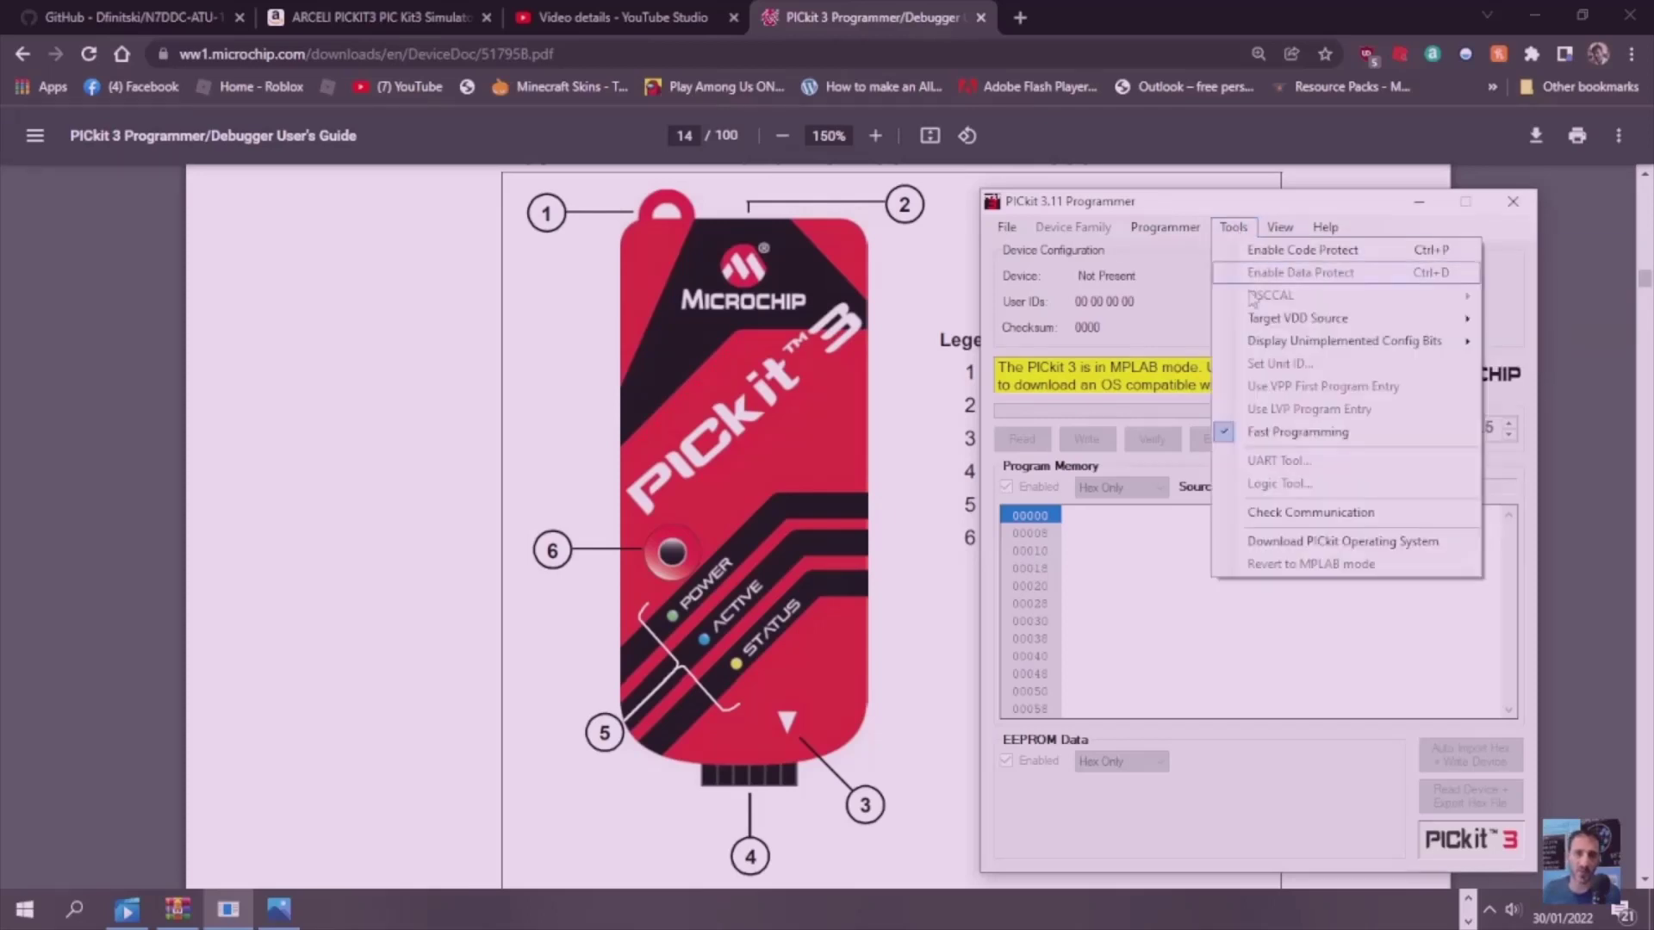
click(1331, 551)
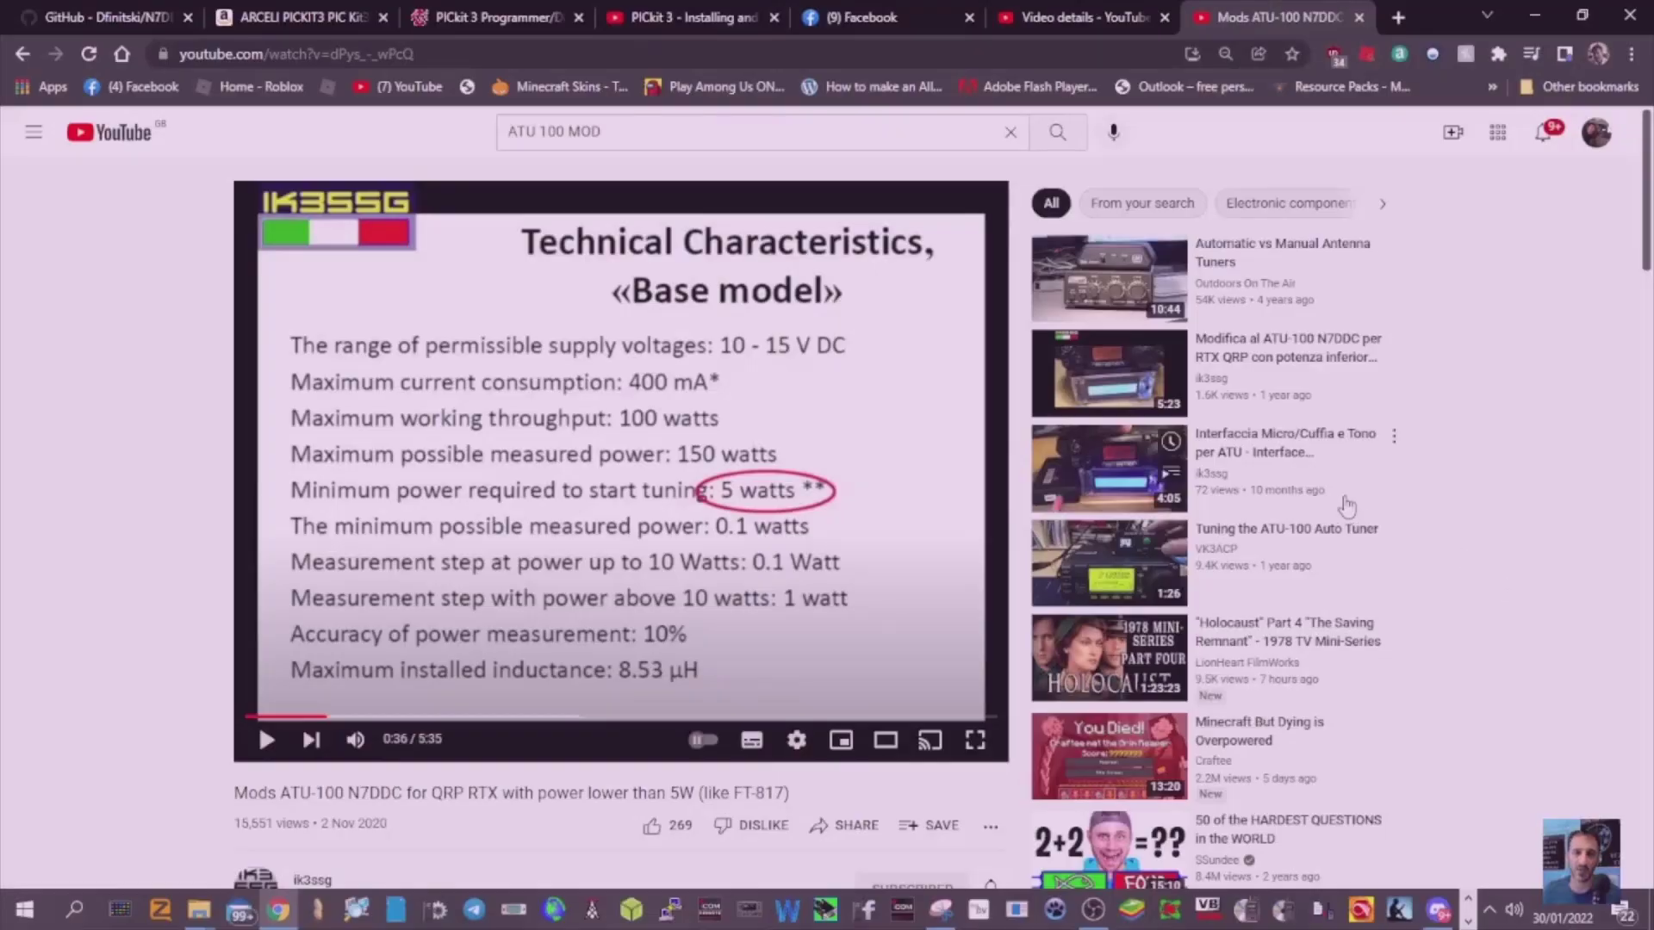
Download the PICkit 3 programmer software from the theremino.com link in the ATU-100 mod video's description
scroll(1408, 503, down, 2)
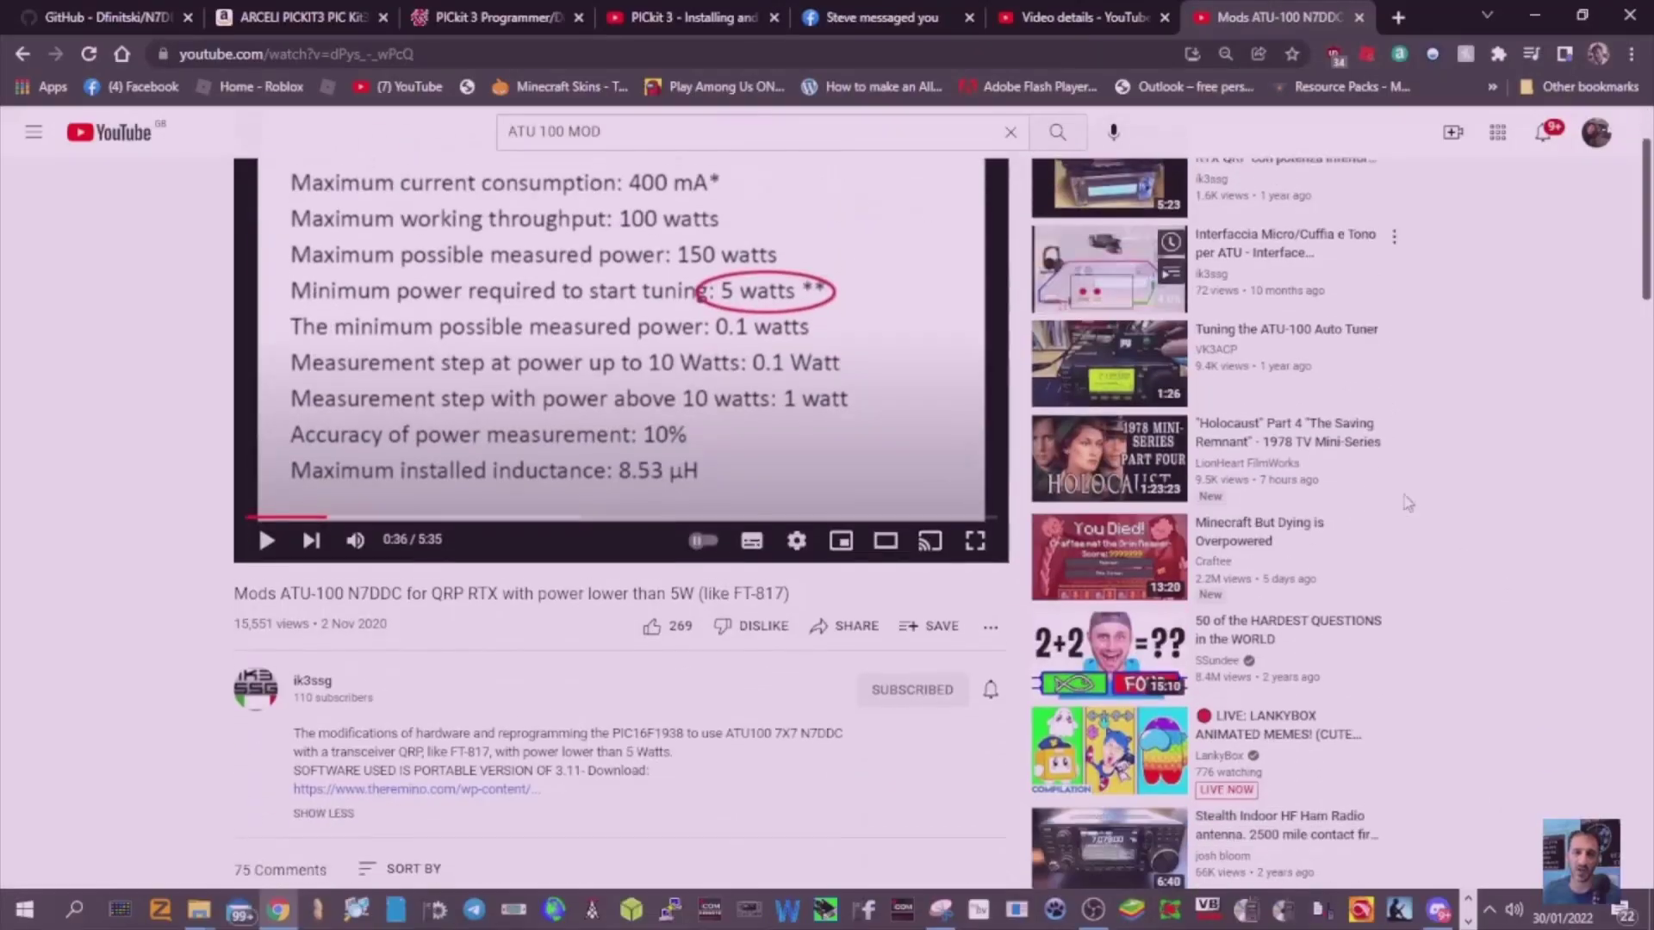
scroll(1408, 503, up, 1)
scroll(313, 732, down, 2)
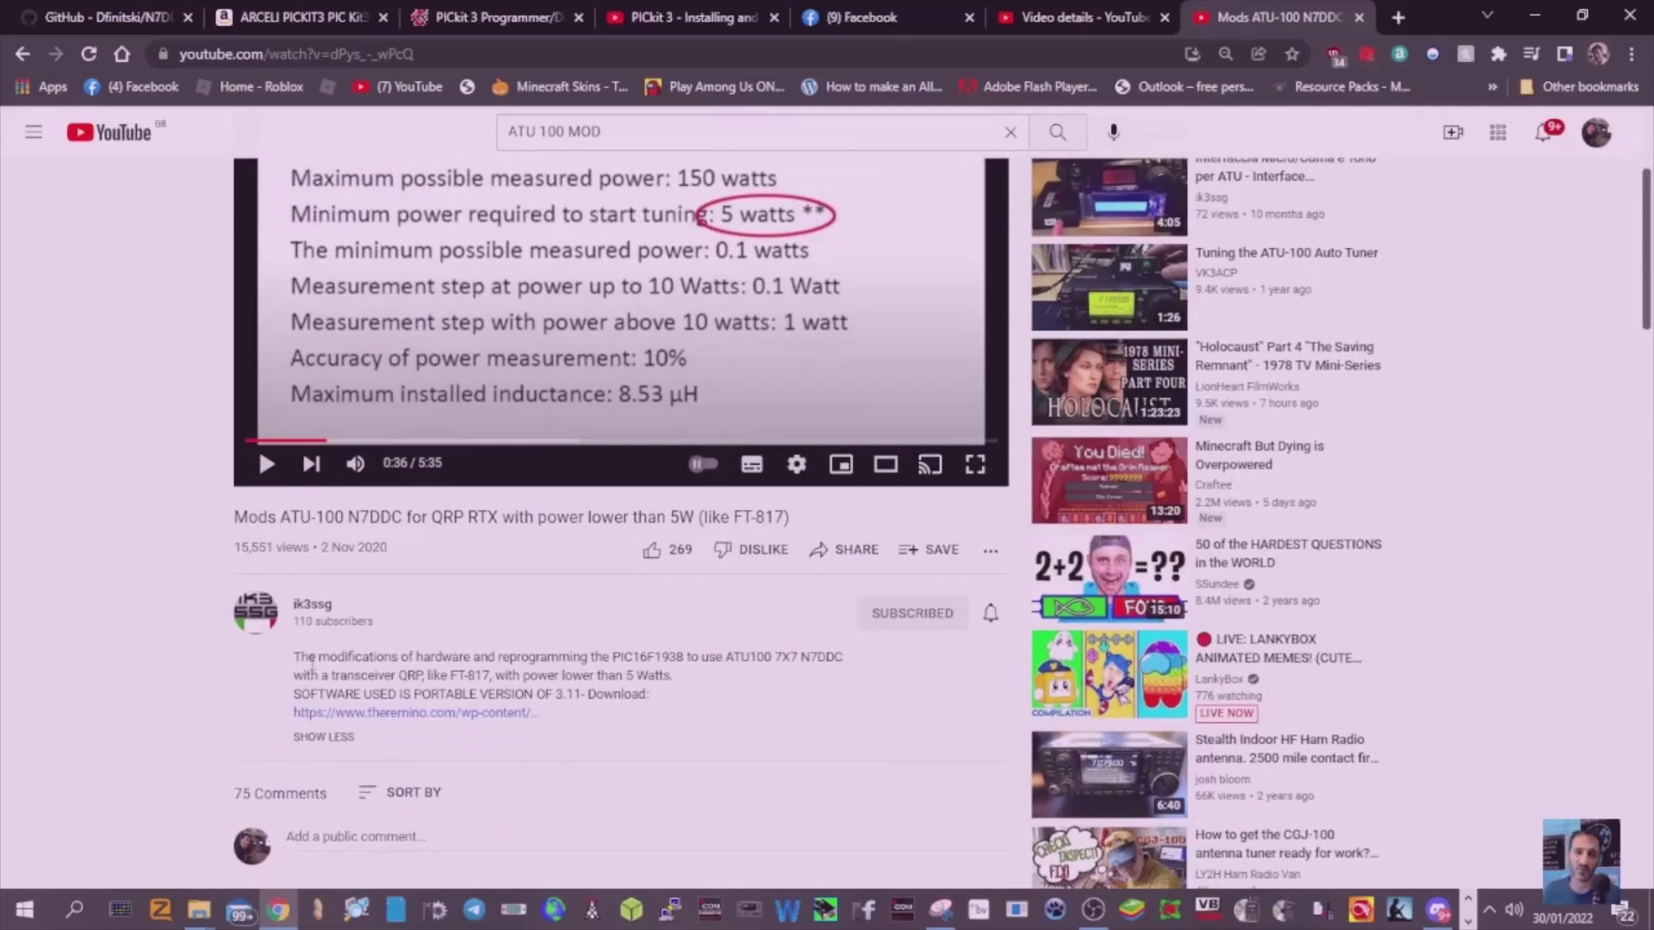
scroll(345, 620, up, 3)
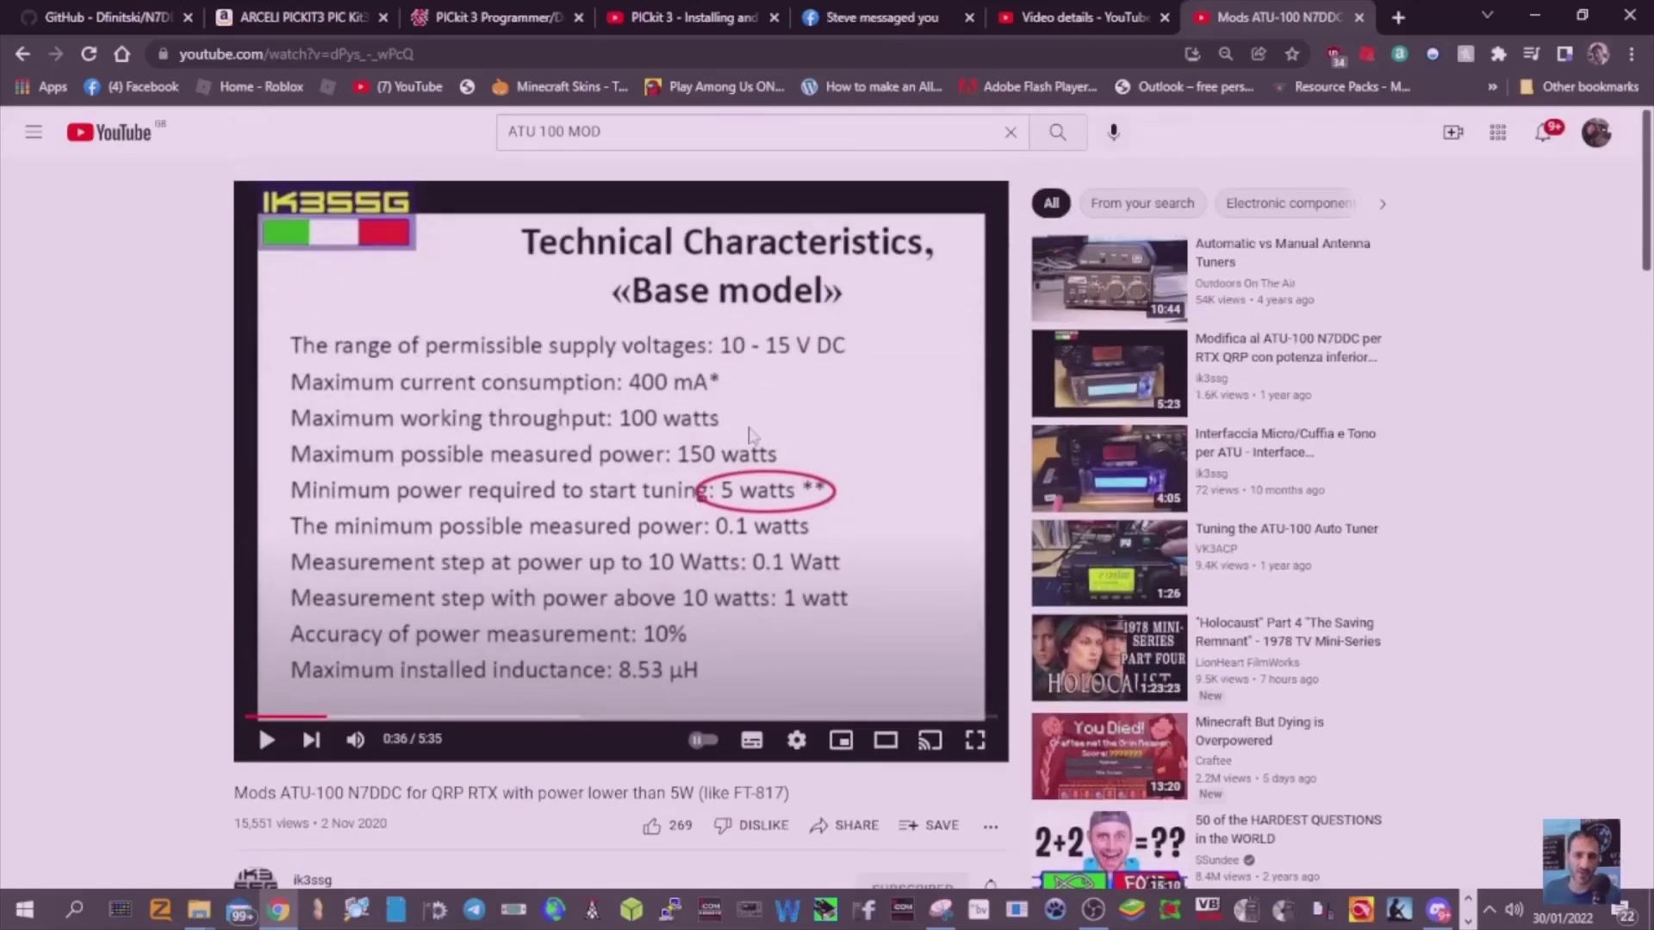
scroll(749, 435, down, 3)
scroll(816, 375, up, 2)
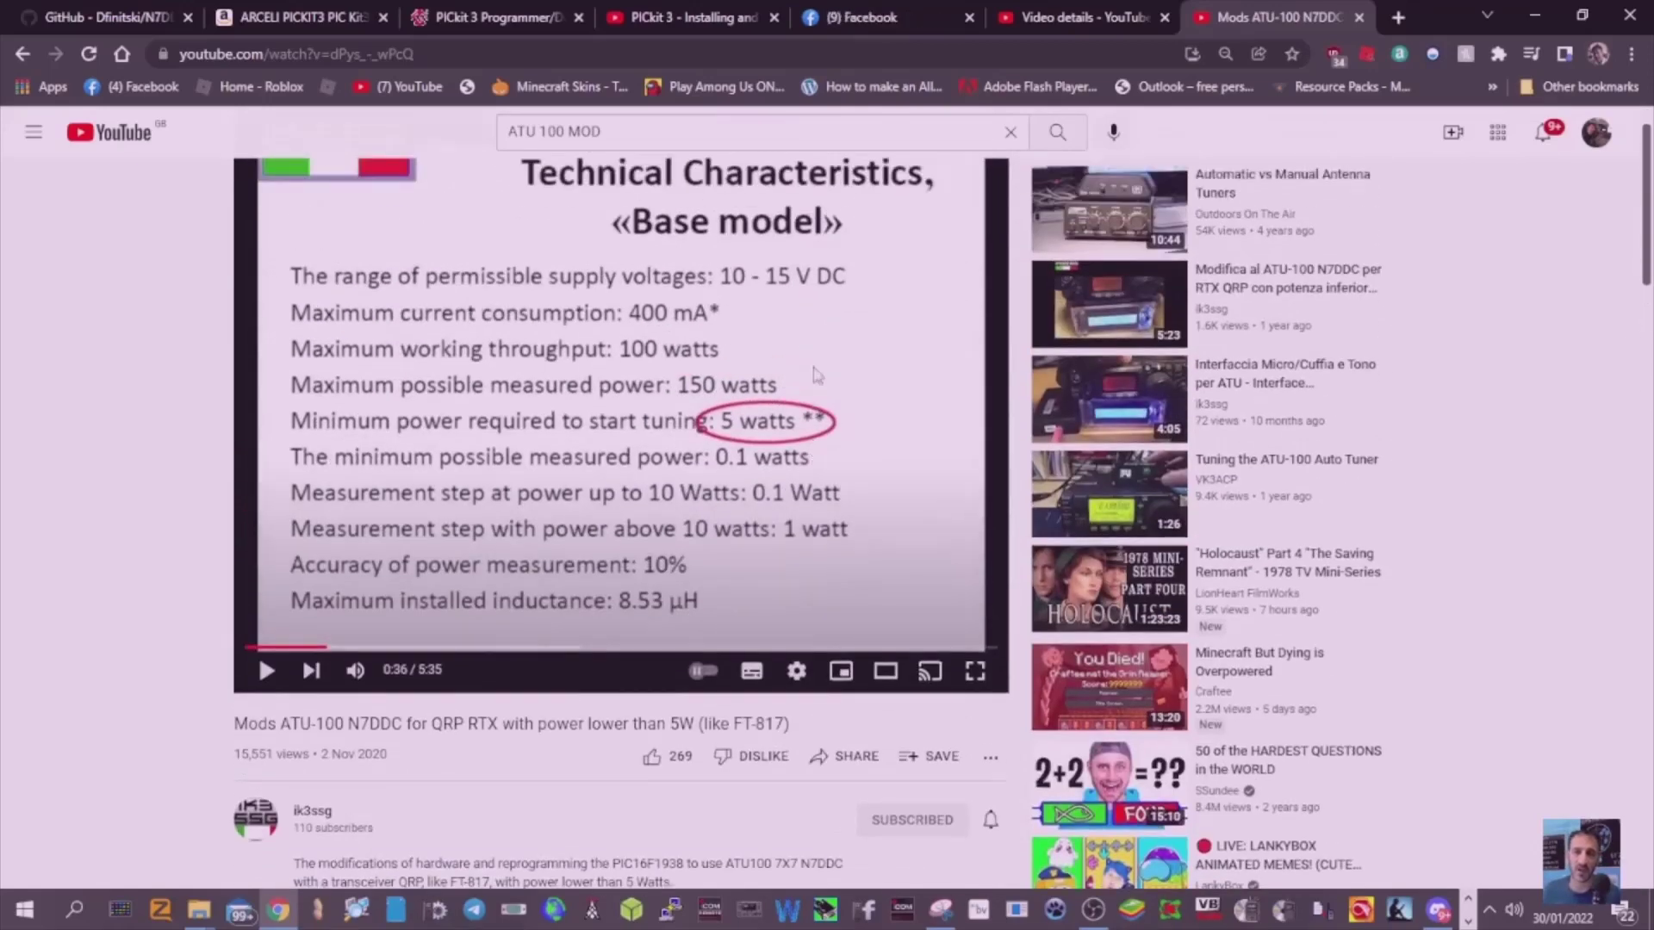
scroll(816, 375, down, 4)
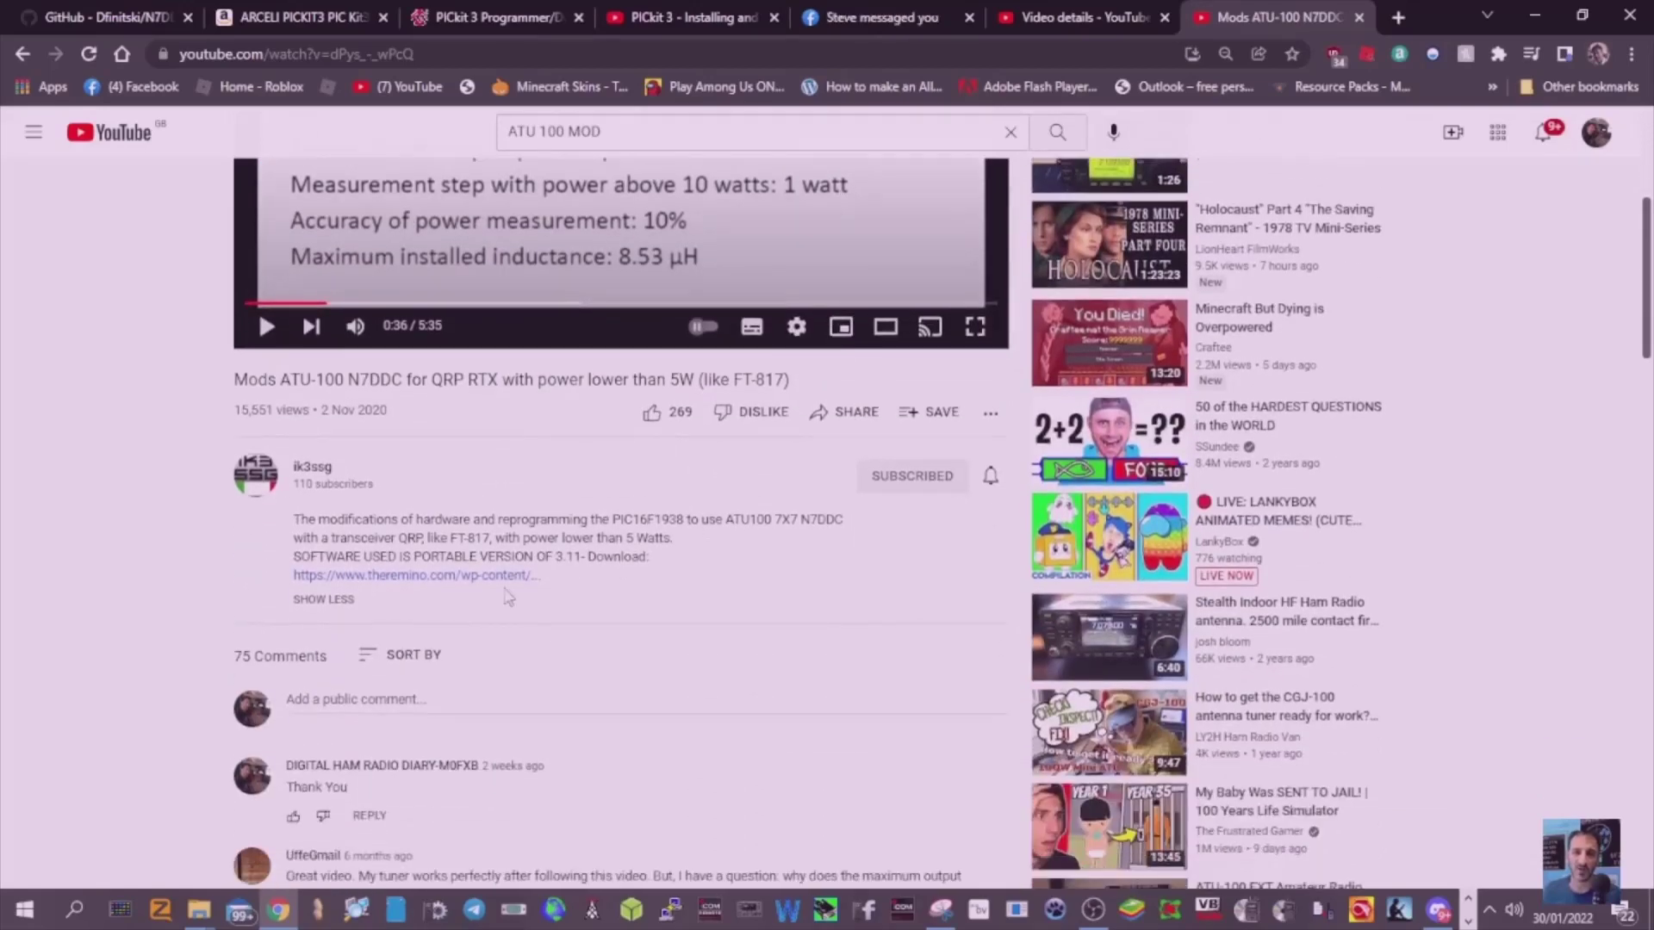
click(441, 582)
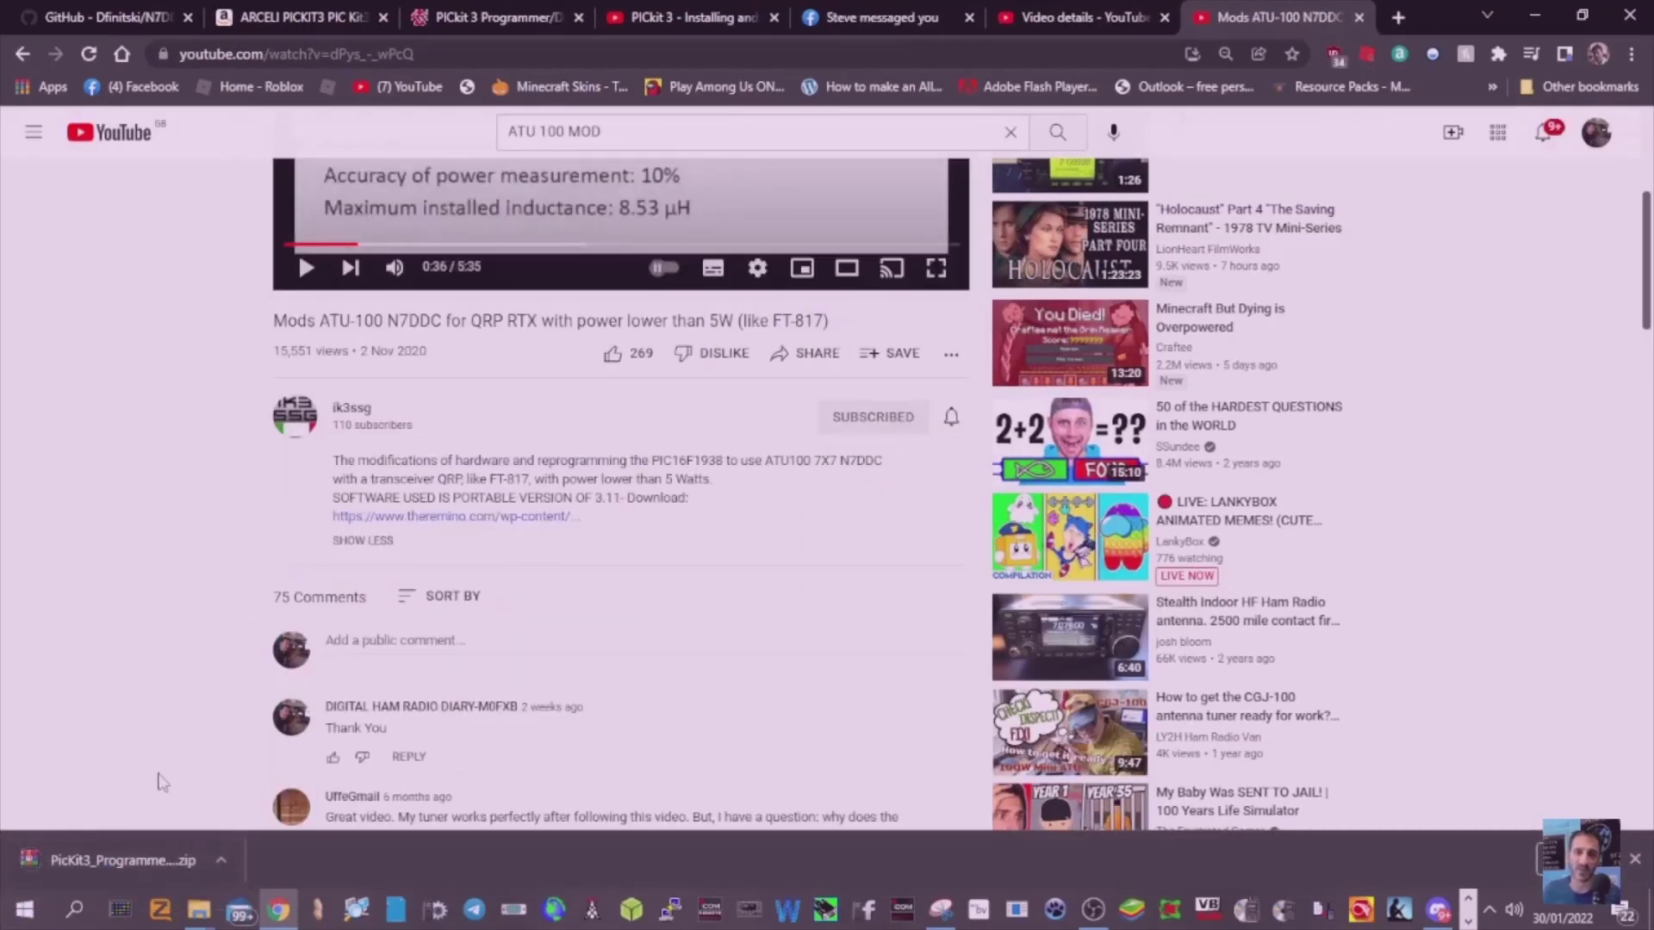
Open the downloaded PicKit3_Programmer_V4.0 zip archive, dismiss the WinRAR trial notice and open the archive's PicKit3 folder
click(138, 861)
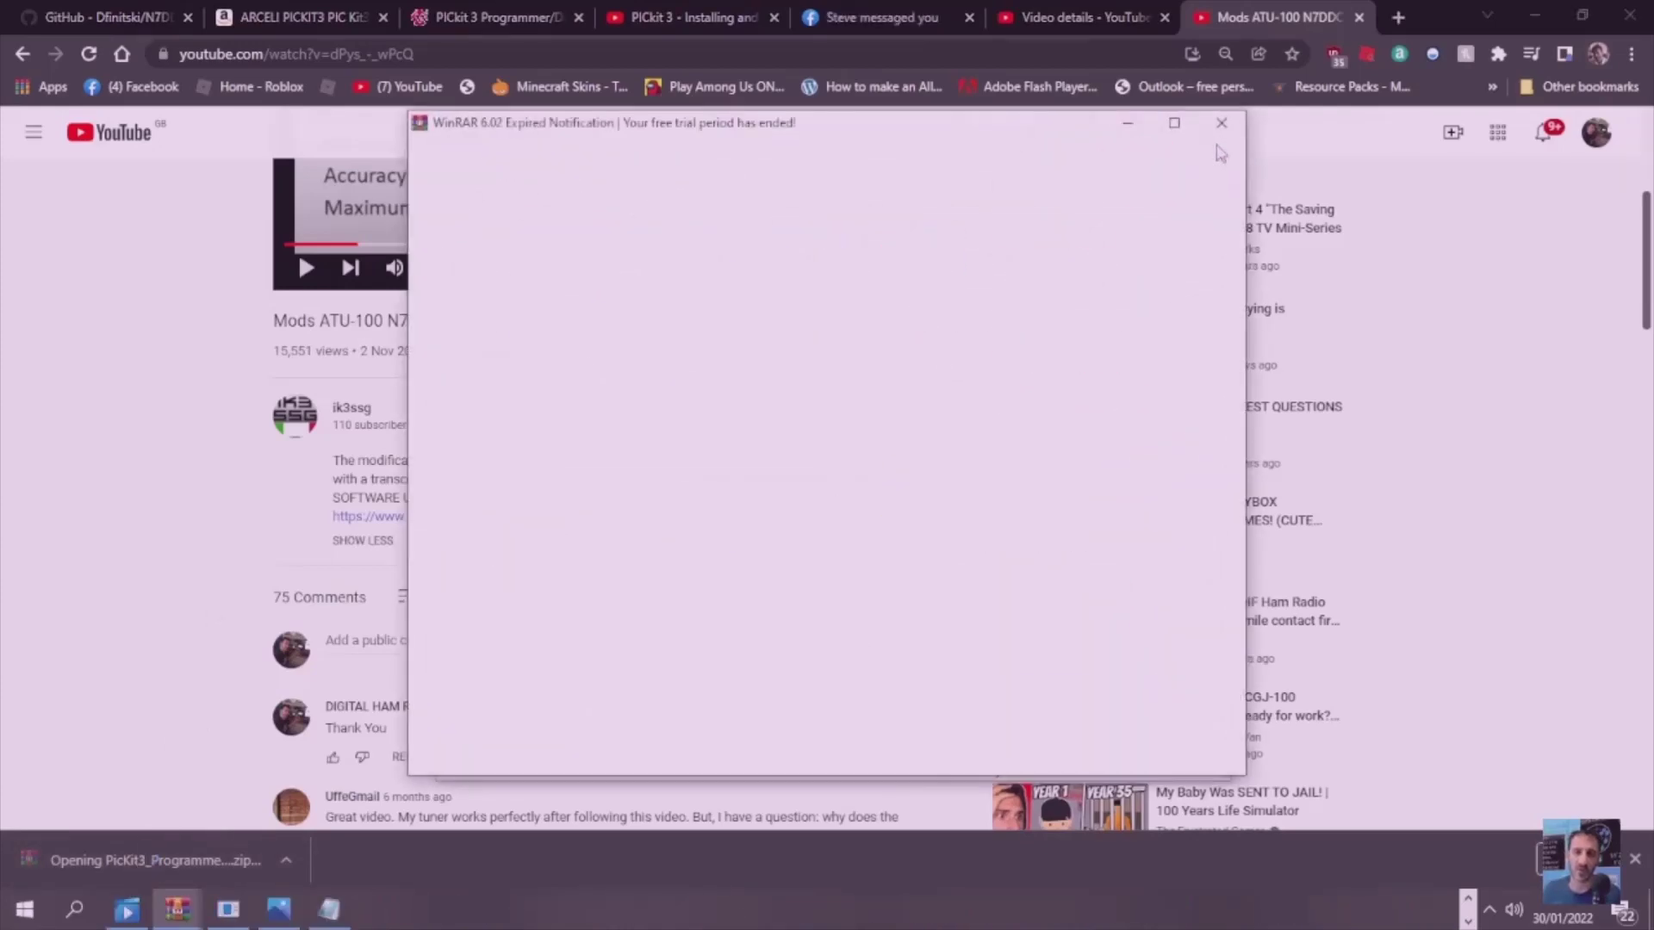
click(1220, 126)
double_click(465, 360)
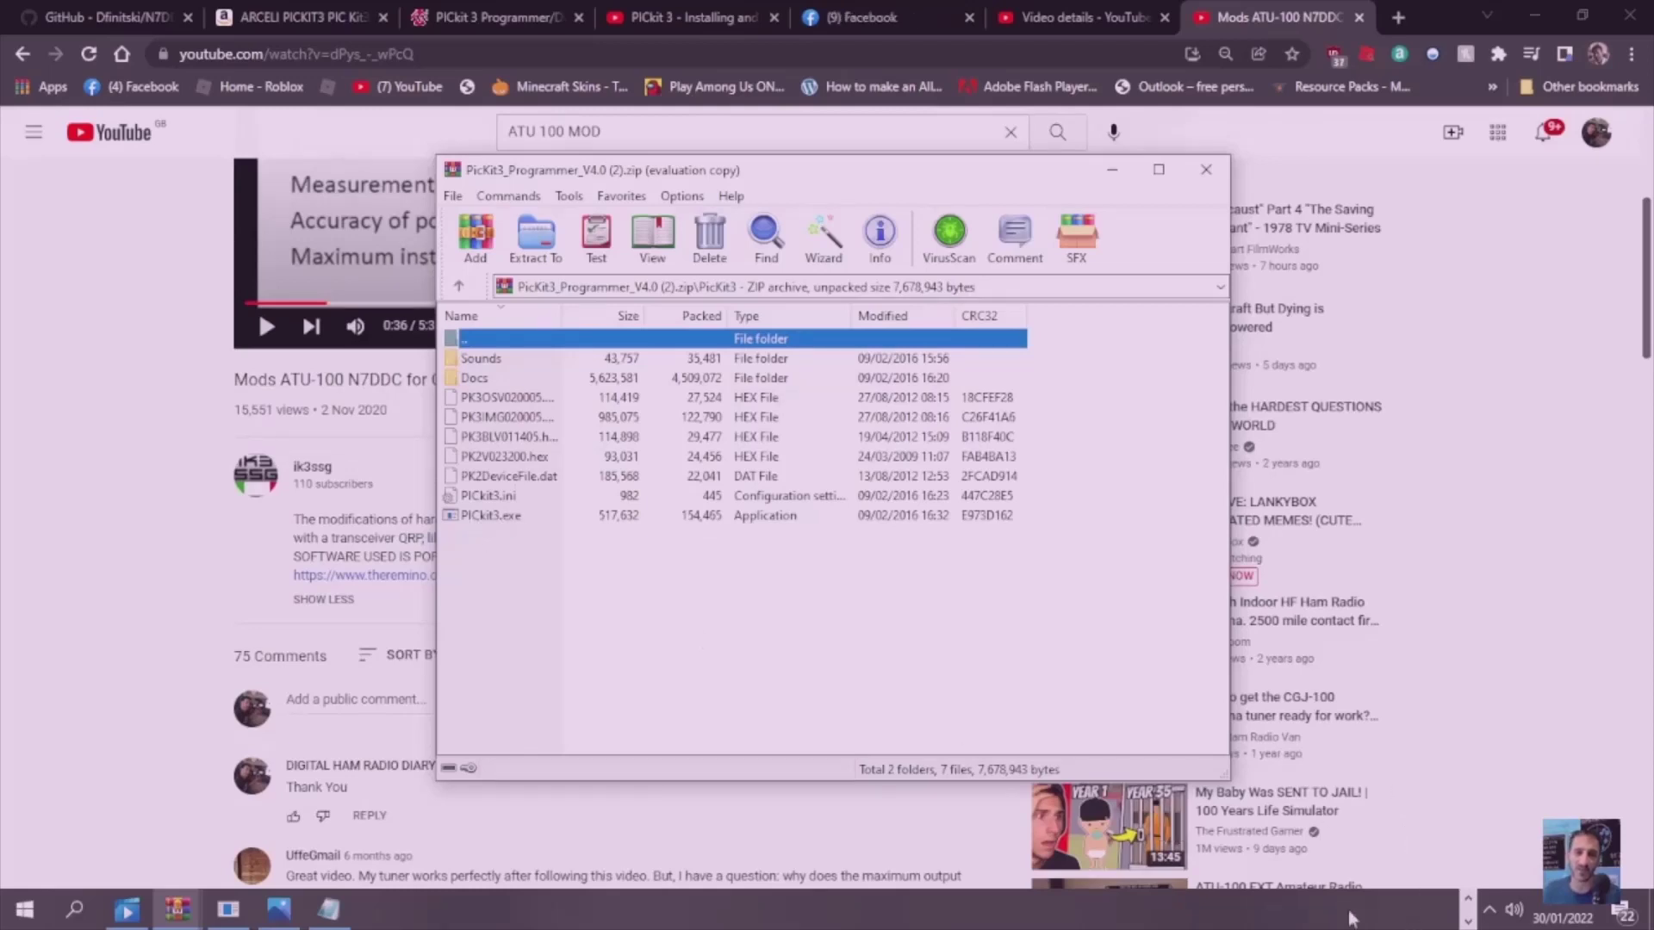
Switch to the PICkit 3.11 Programmer and check communication with the connected PICkit 3
click(228, 909)
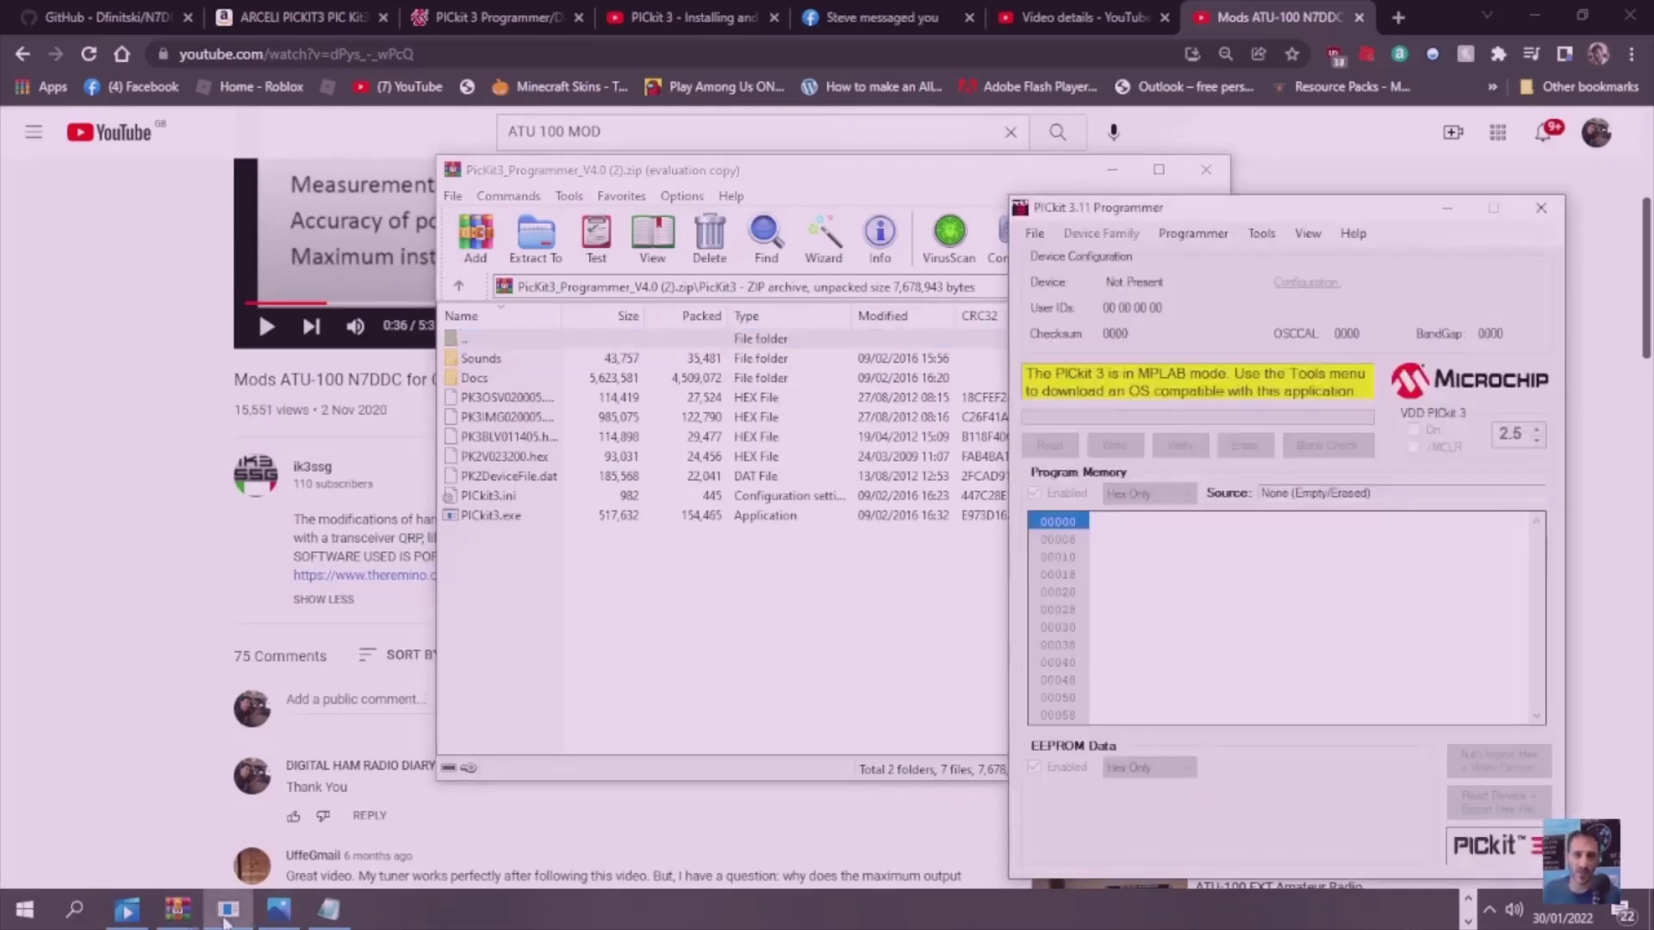
drag(1238, 234, 1204, 198)
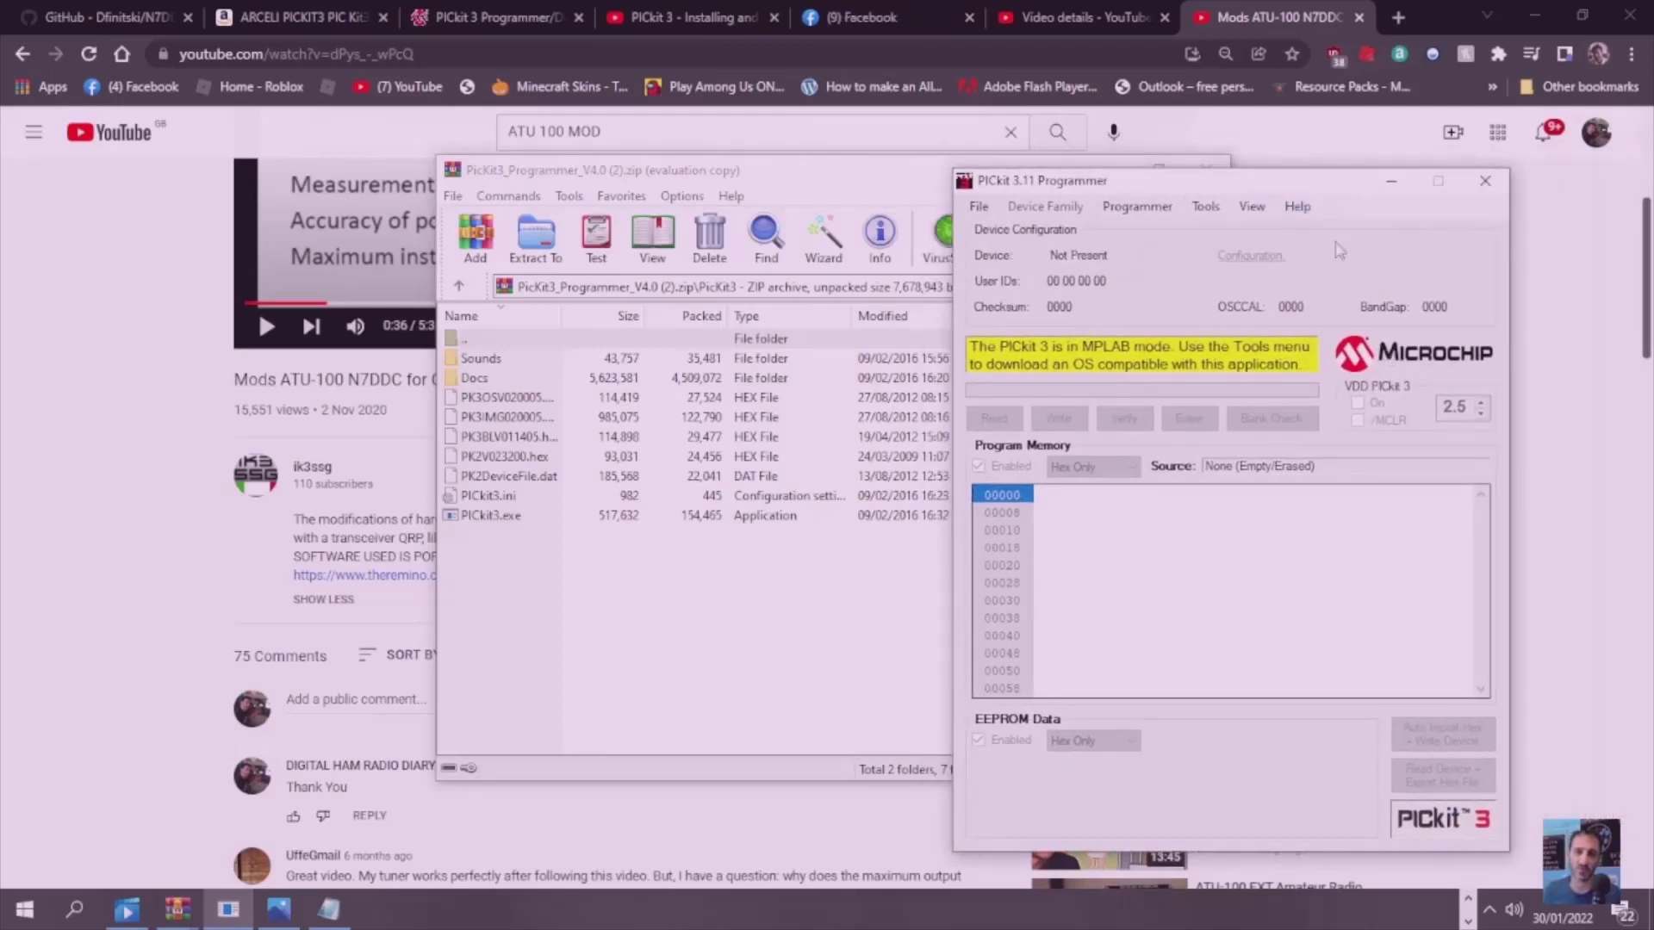
click(1219, 212)
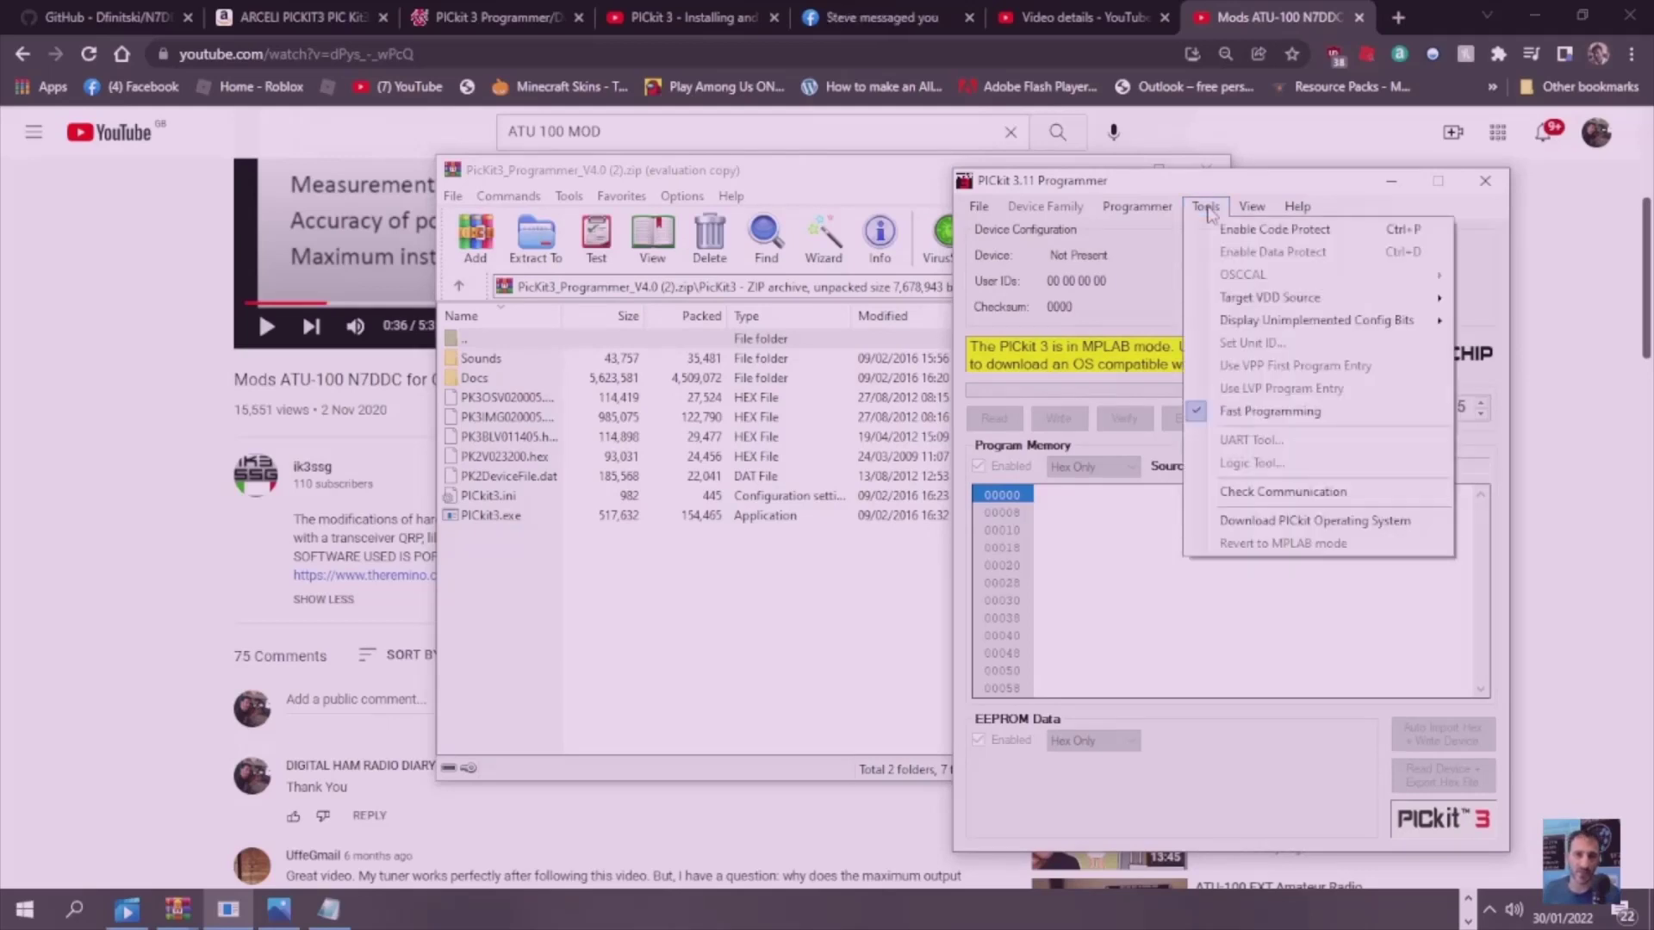
click(1243, 492)
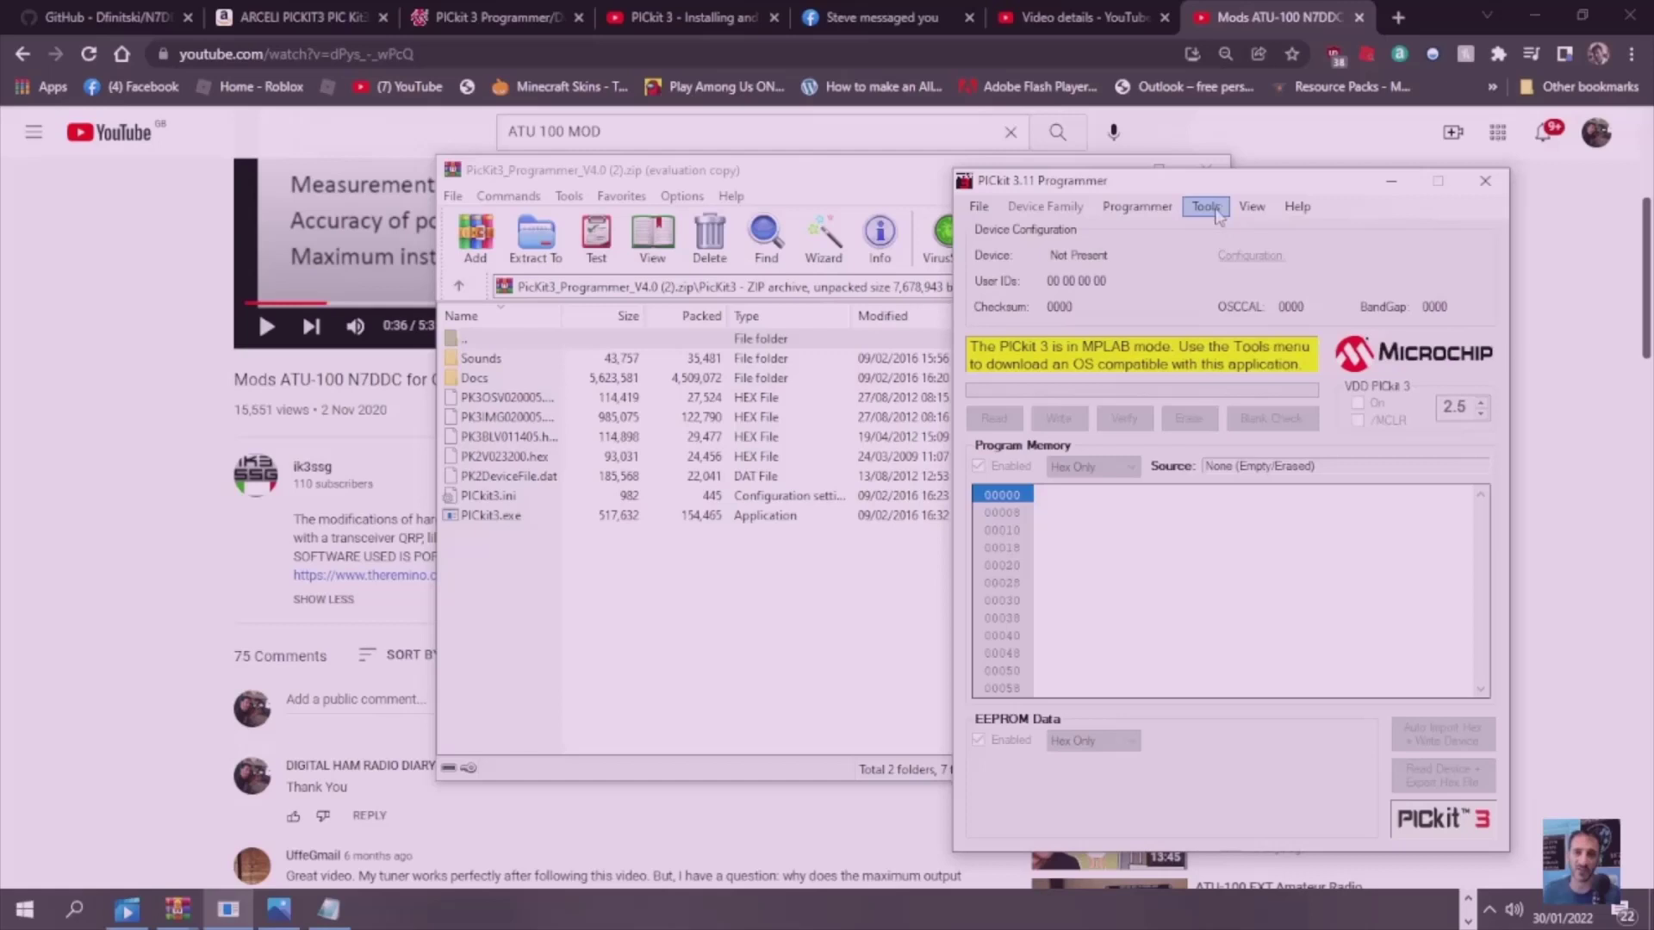
Download the PICkit operating system to the PICkit 3, using PK3OSV020005.hex from the Desktop's PICKIT\PicKit3 folder
click(1215, 211)
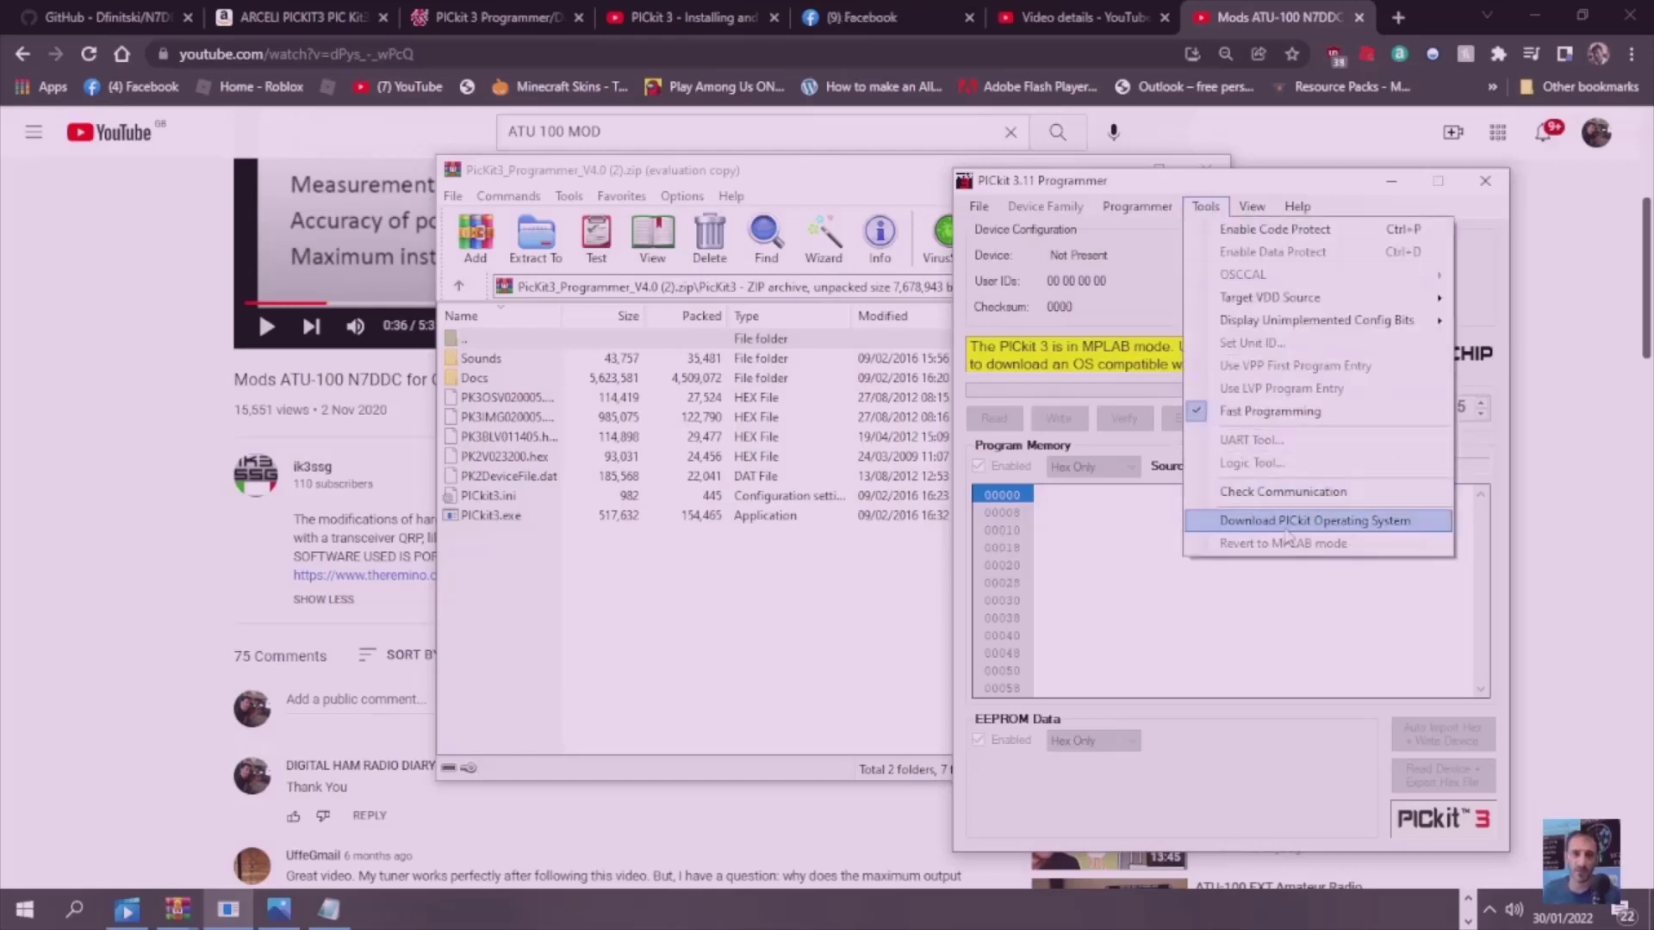
click(1281, 521)
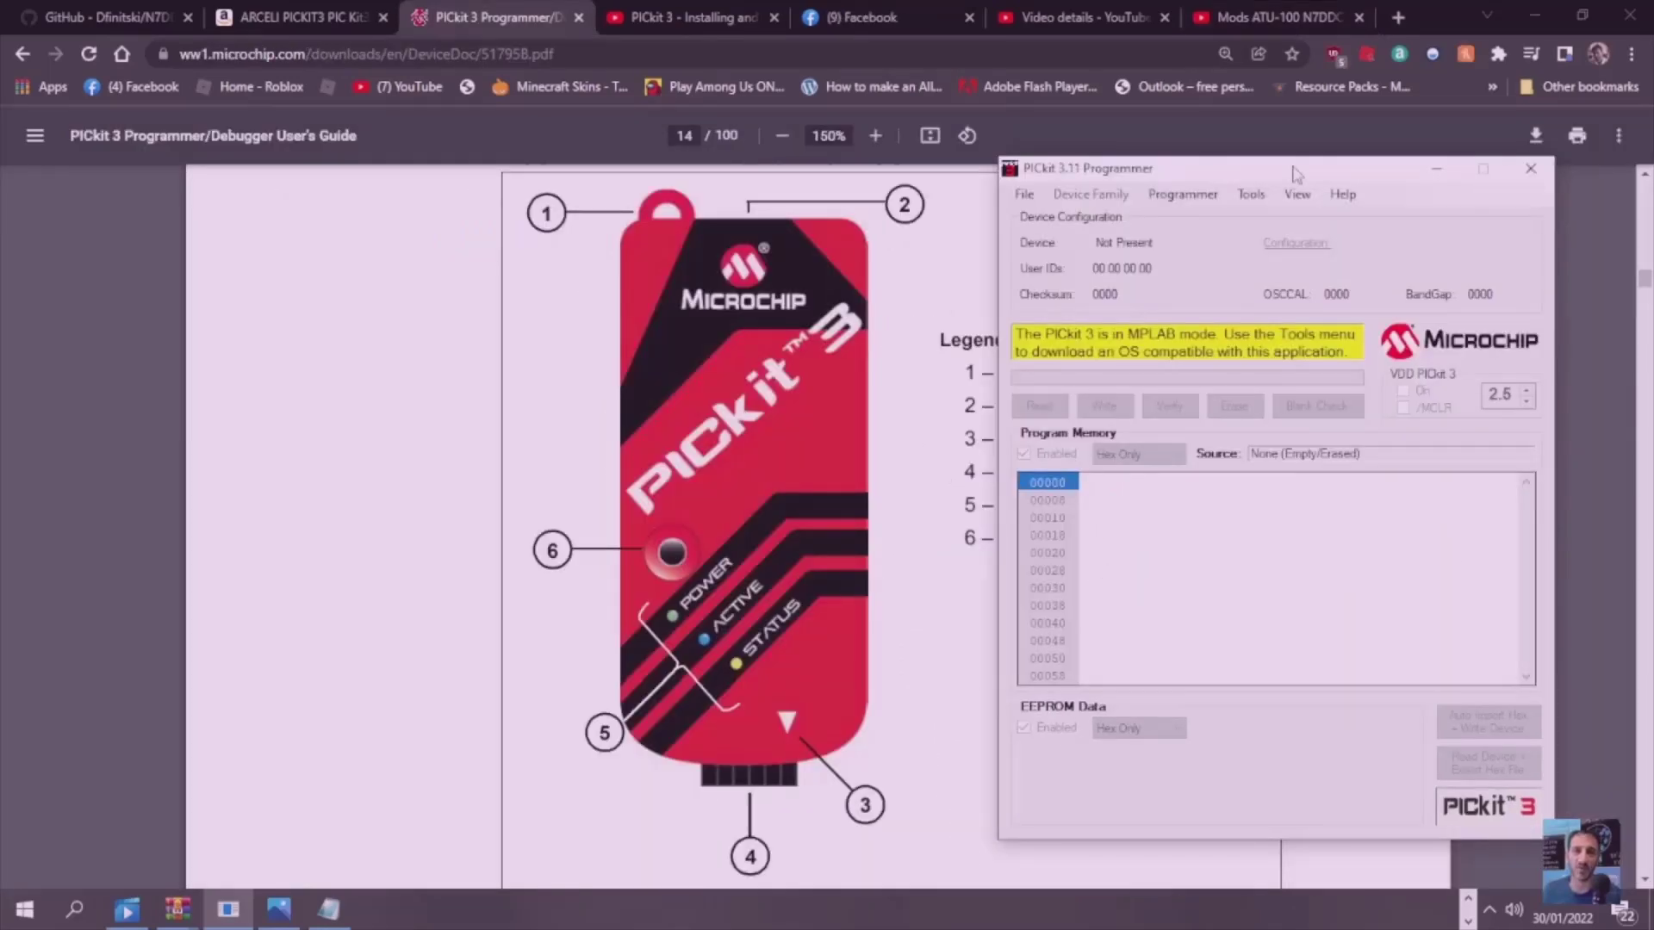
click(1250, 195)
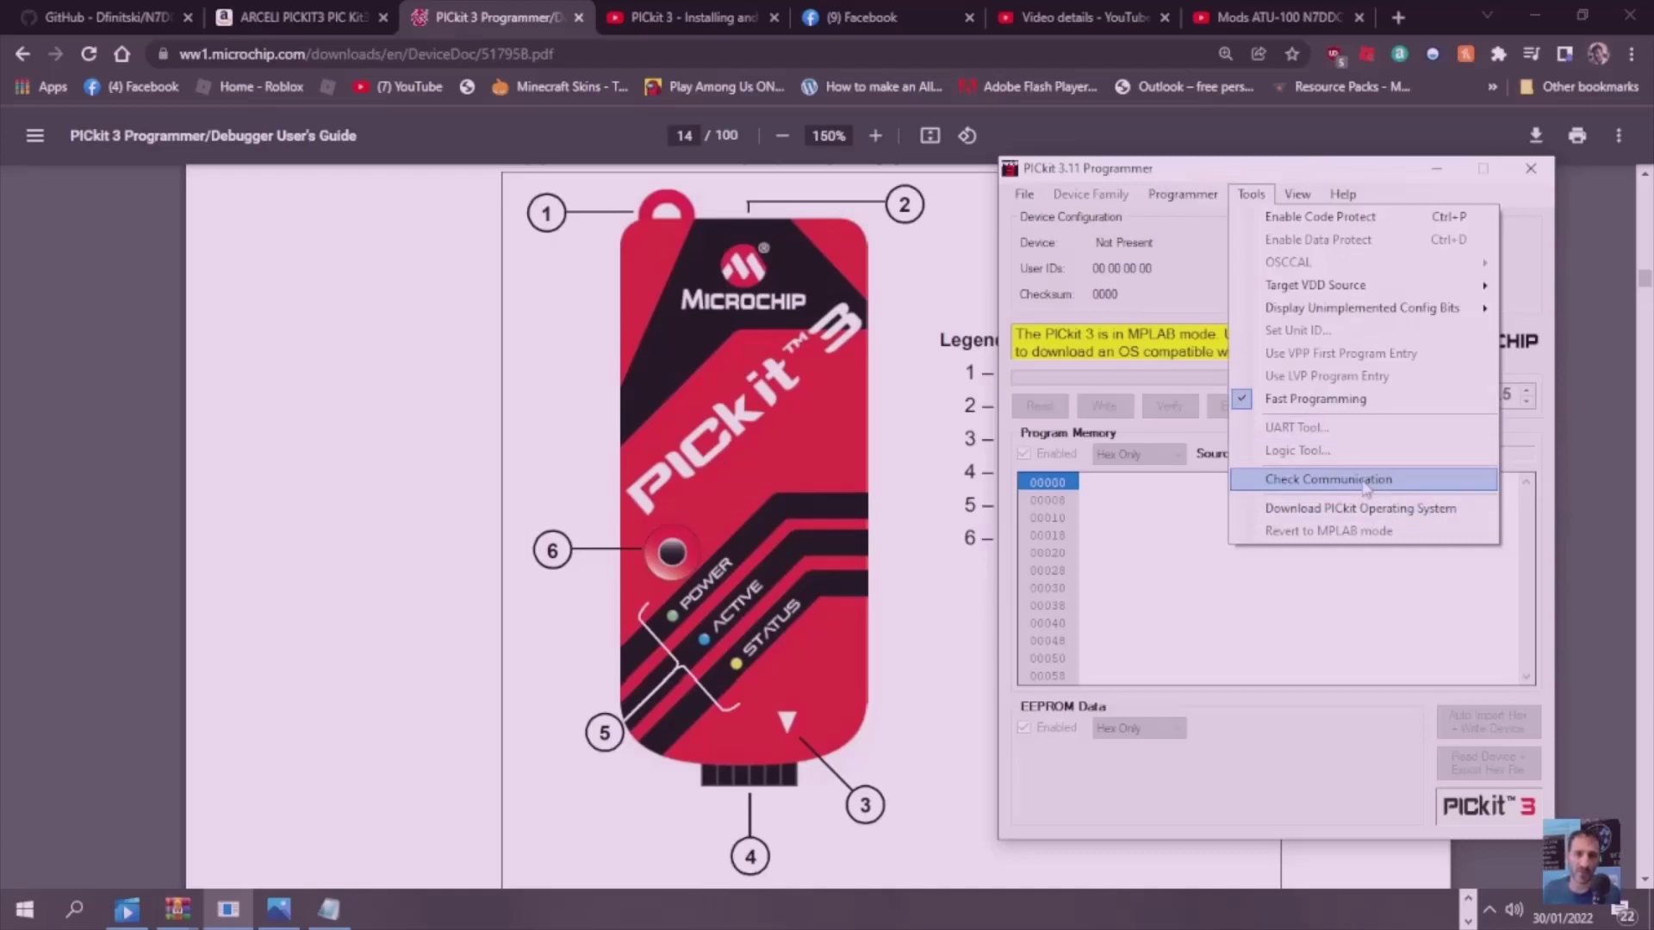
click(1366, 509)
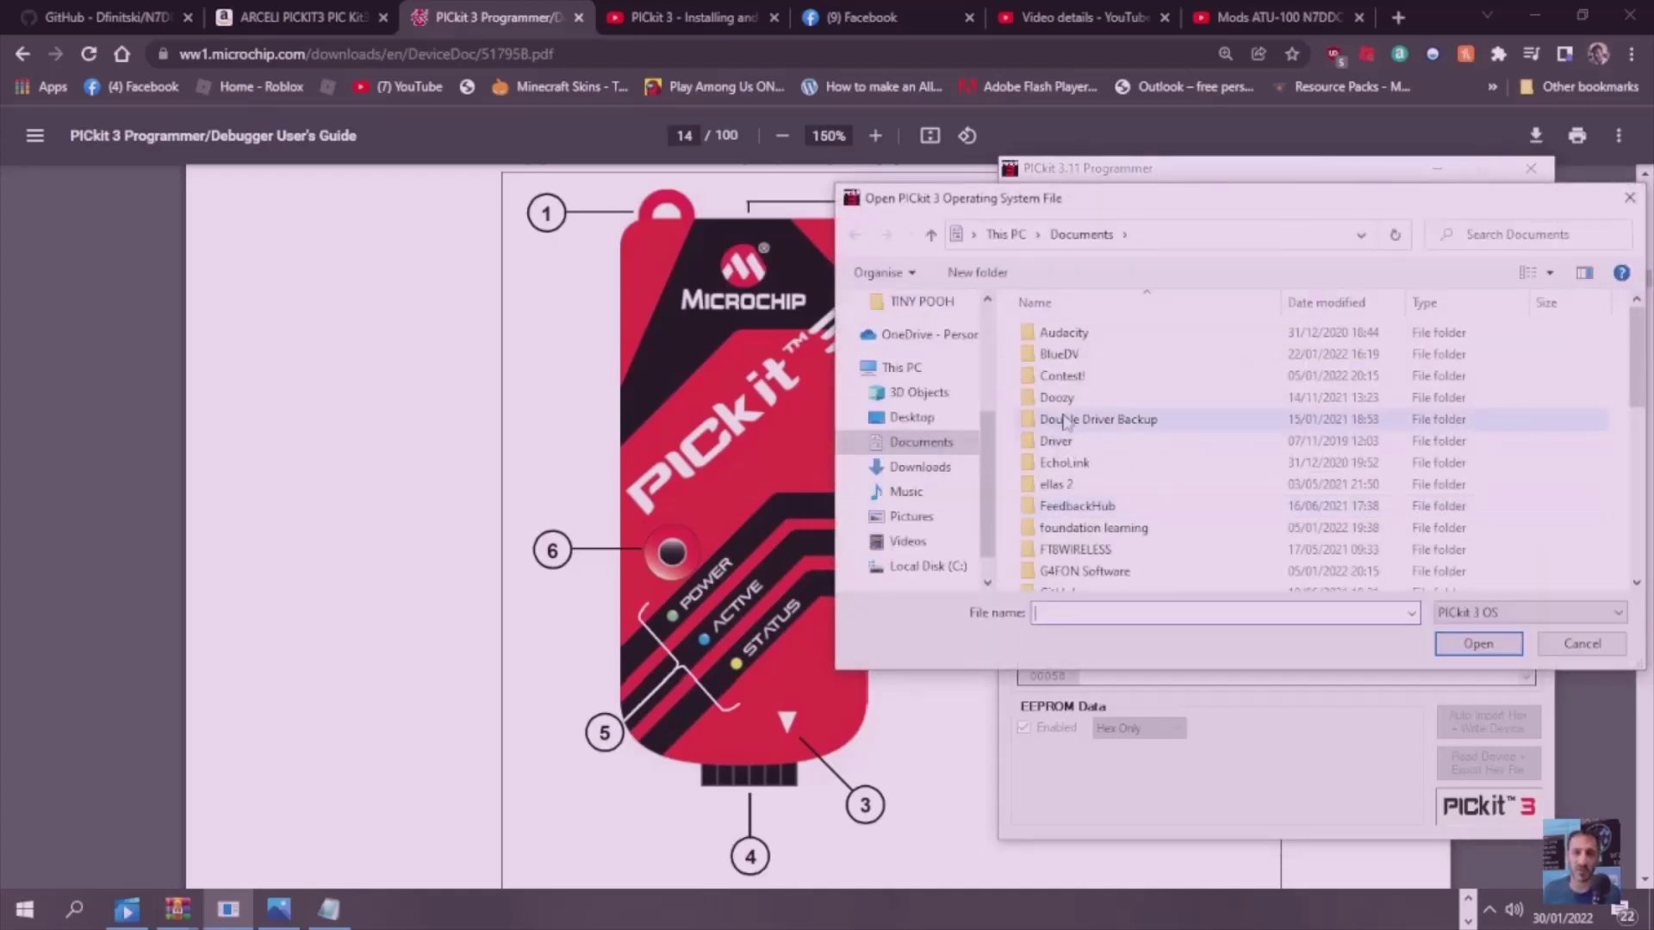
scroll(988, 328, up, 3)
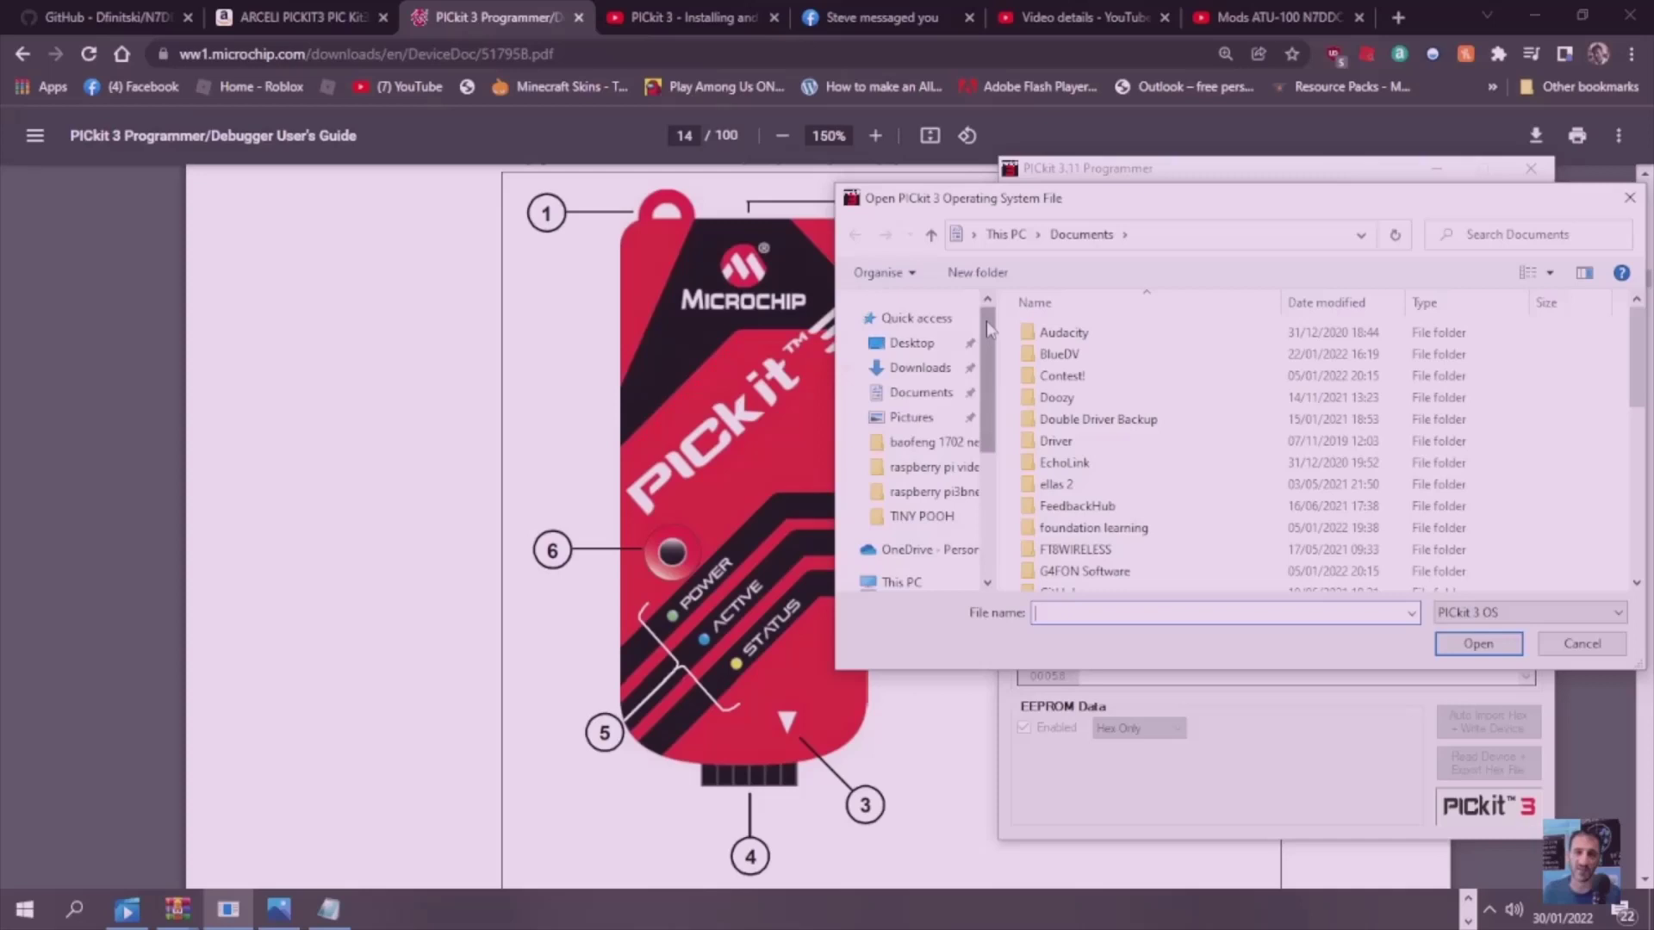
click(913, 345)
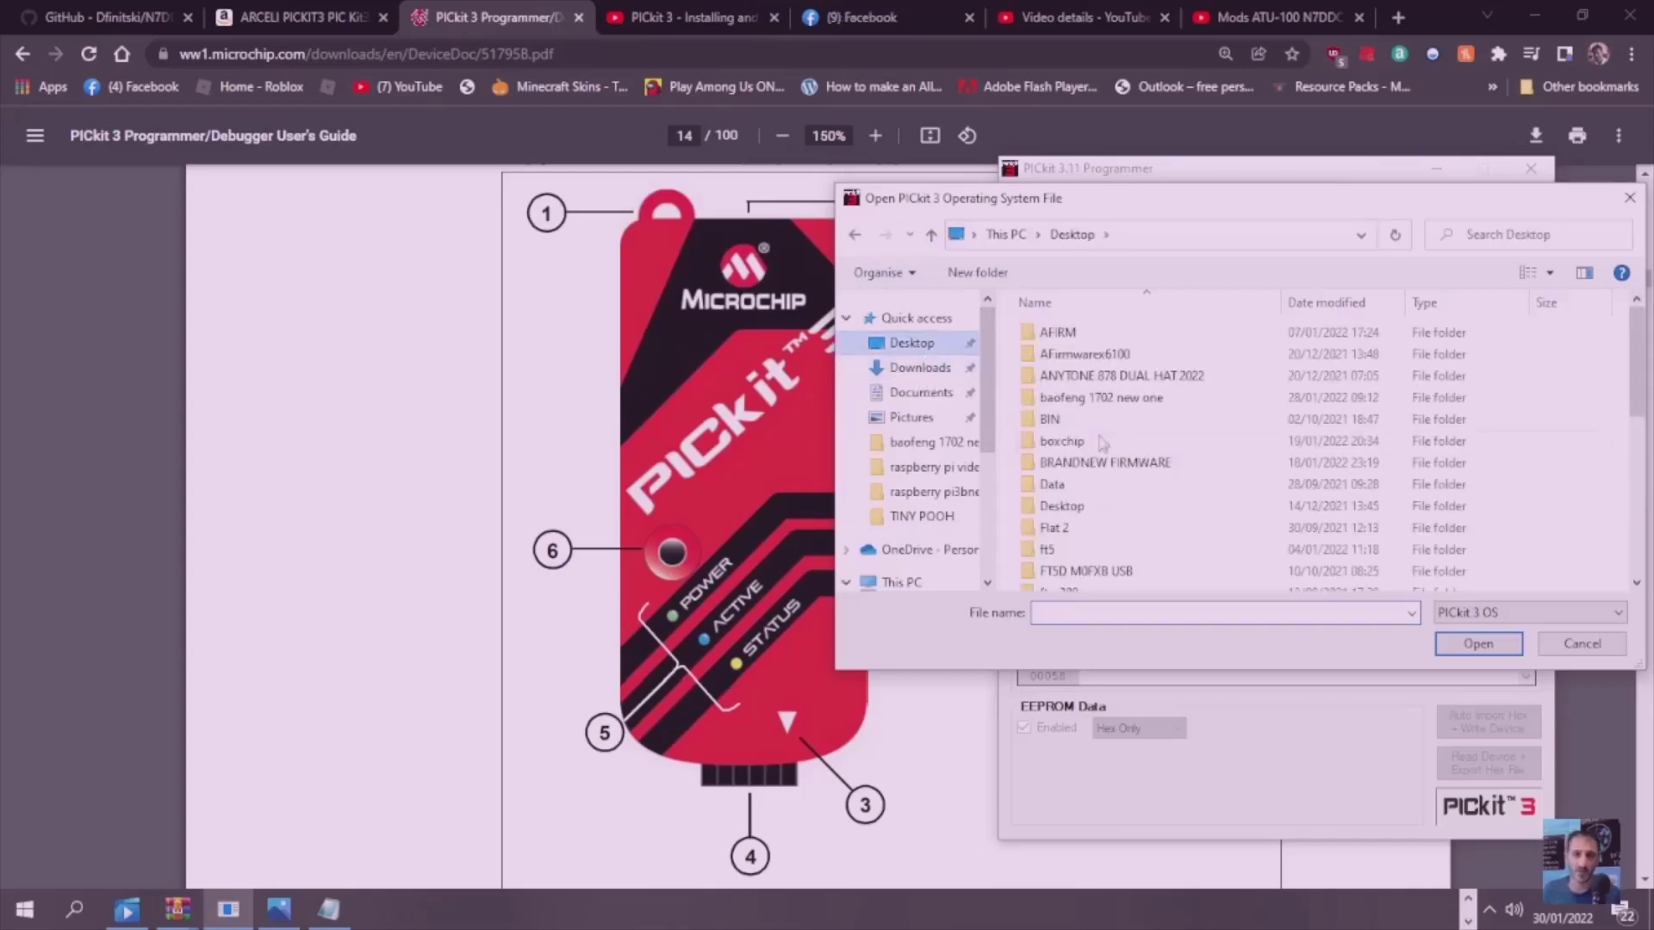
scroll(1111, 508, down, 5)
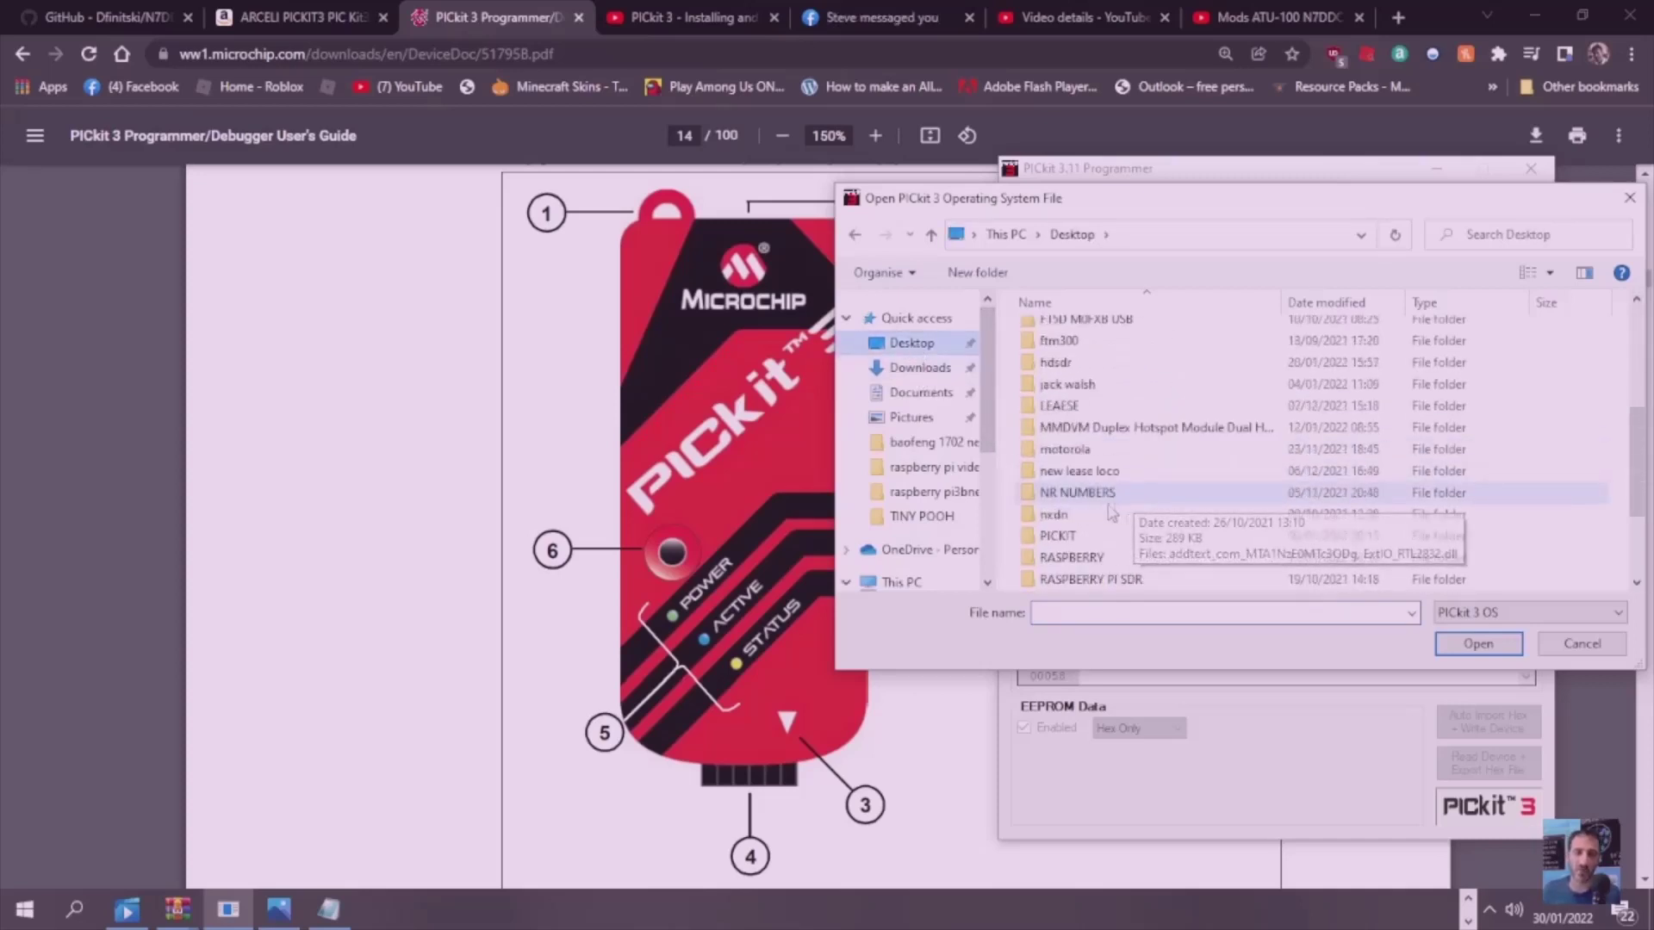
double_click(1059, 535)
click(1068, 336)
double_click(1066, 334)
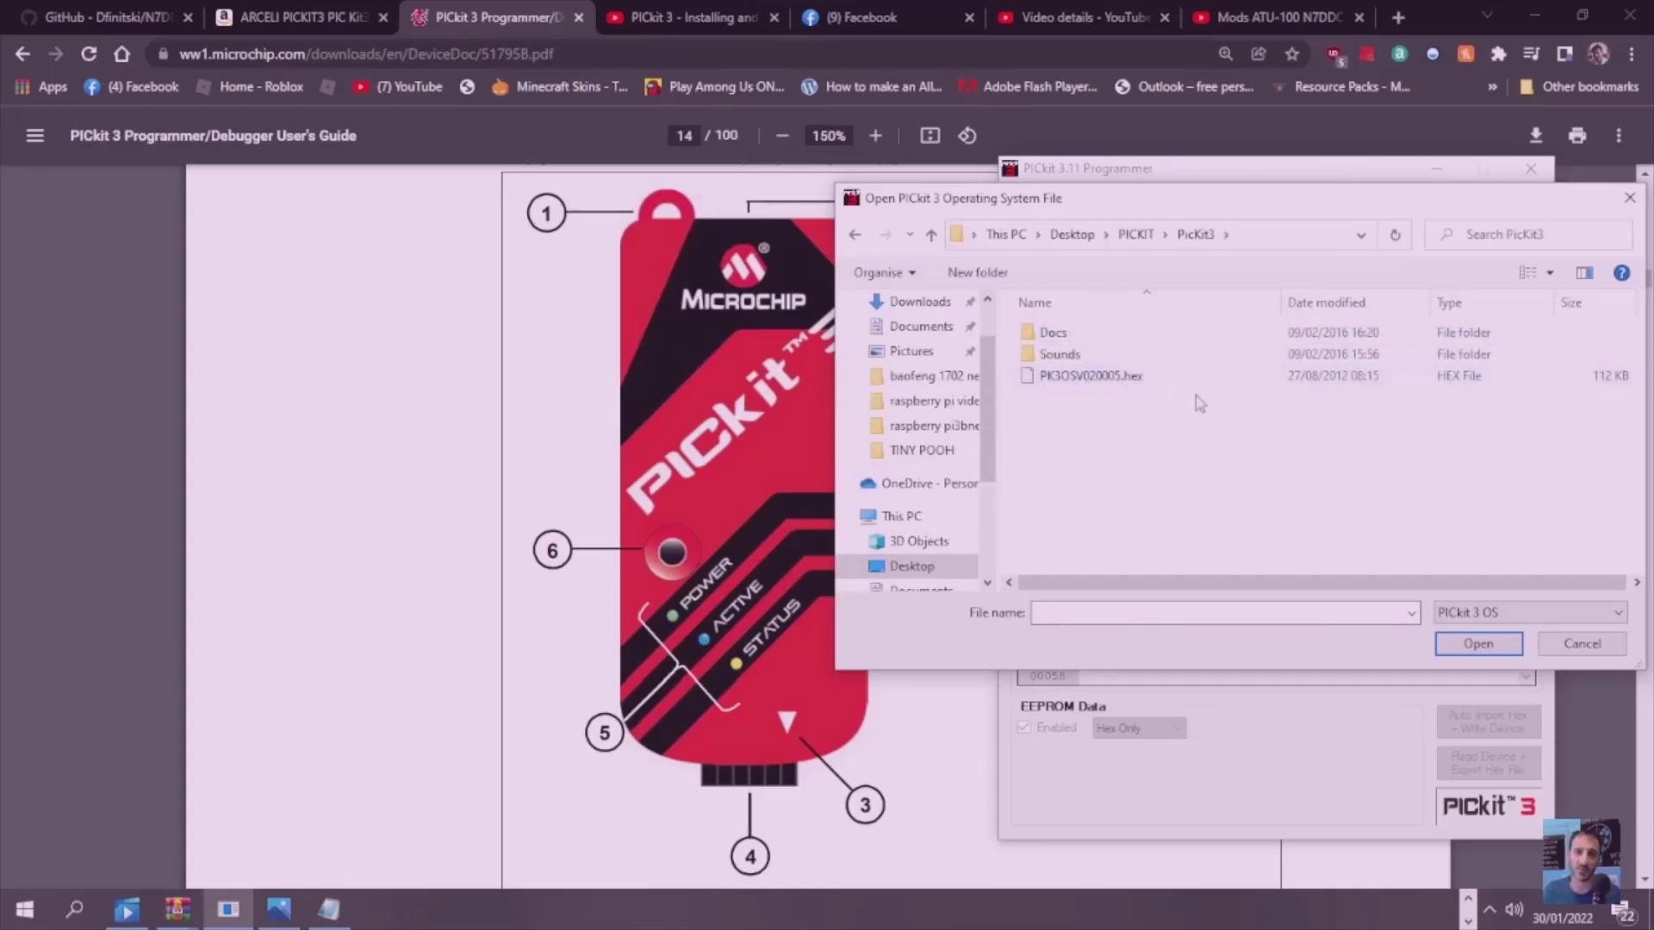
double_click(1108, 377)
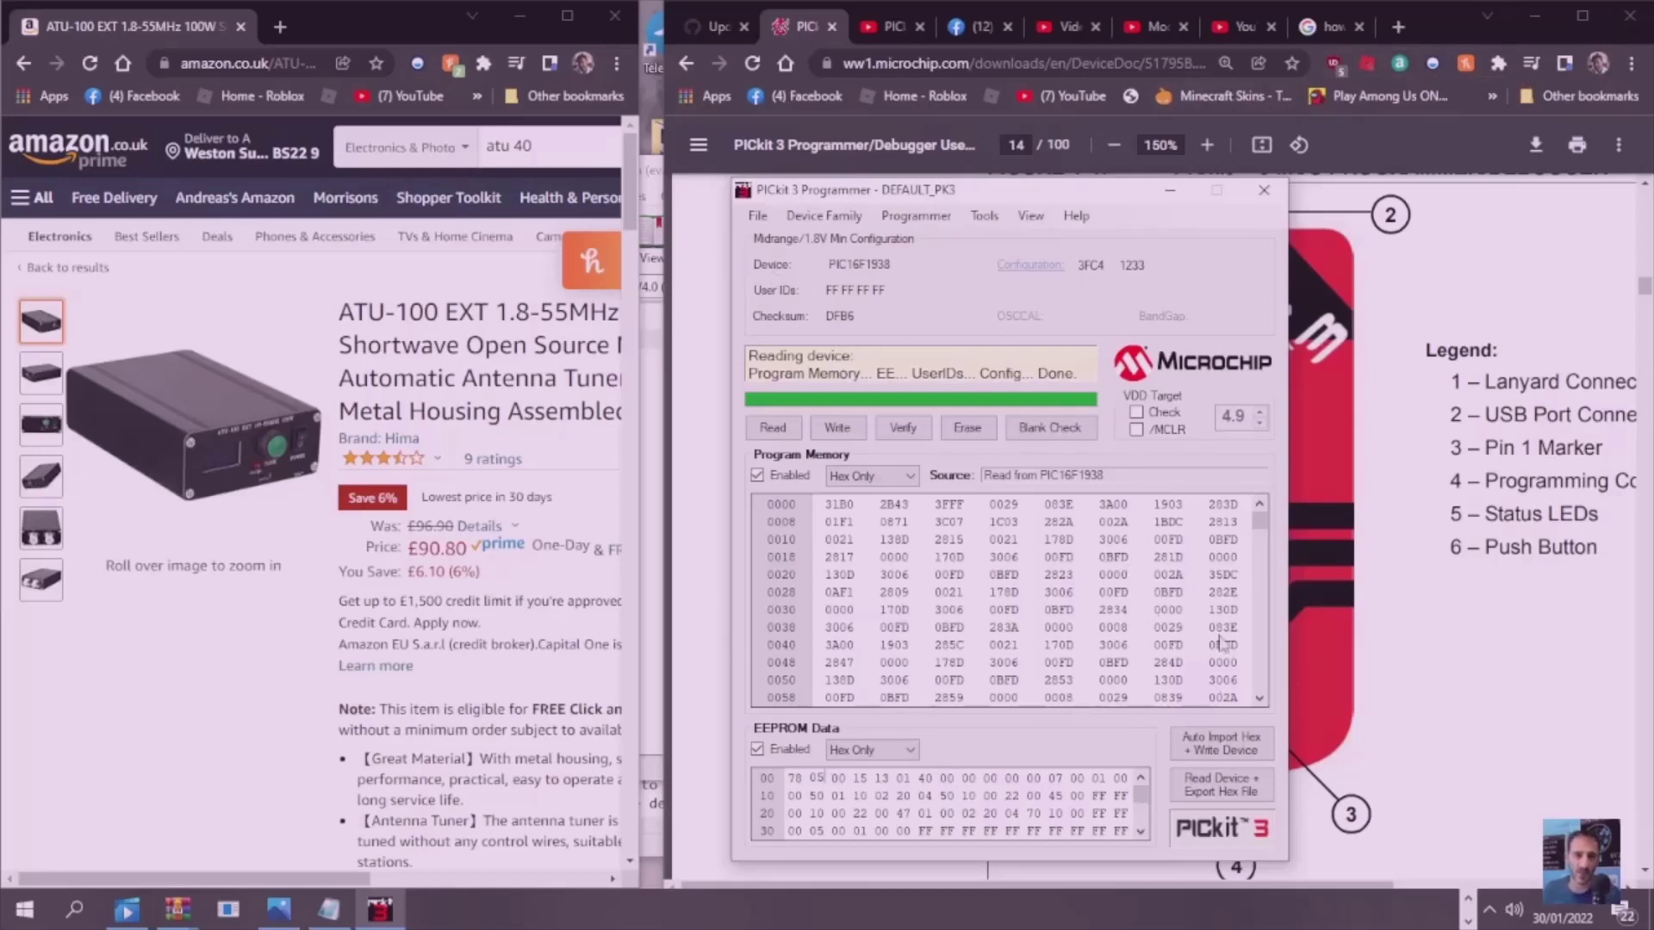
click(757, 215)
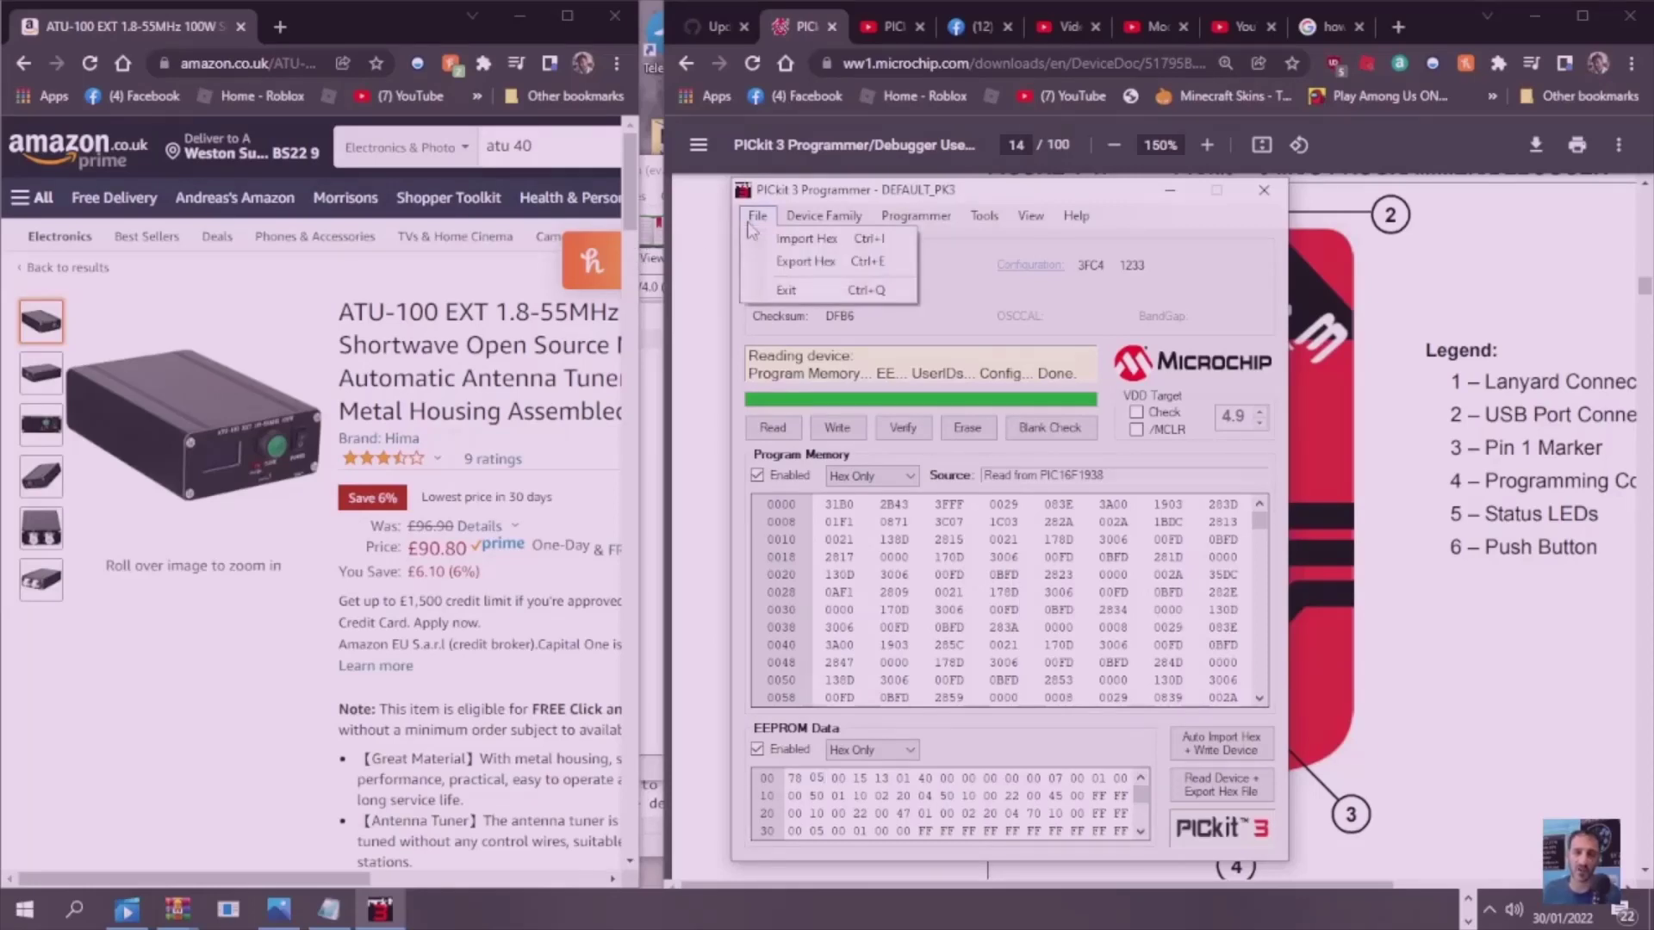
click(802, 261)
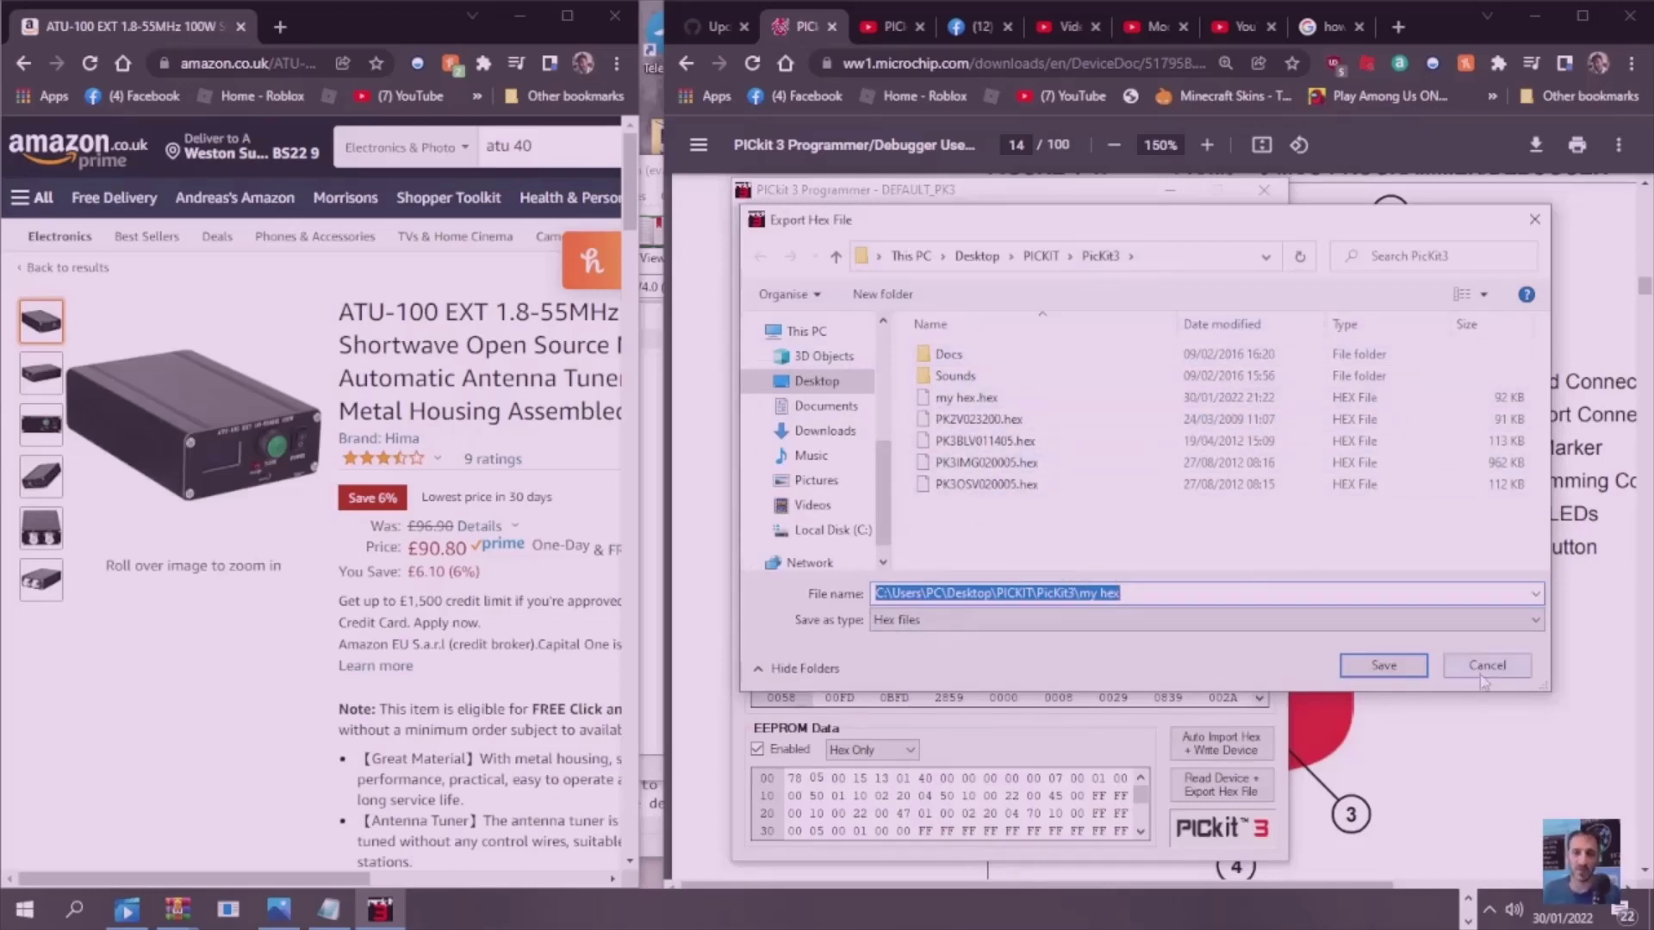
click(1384, 665)
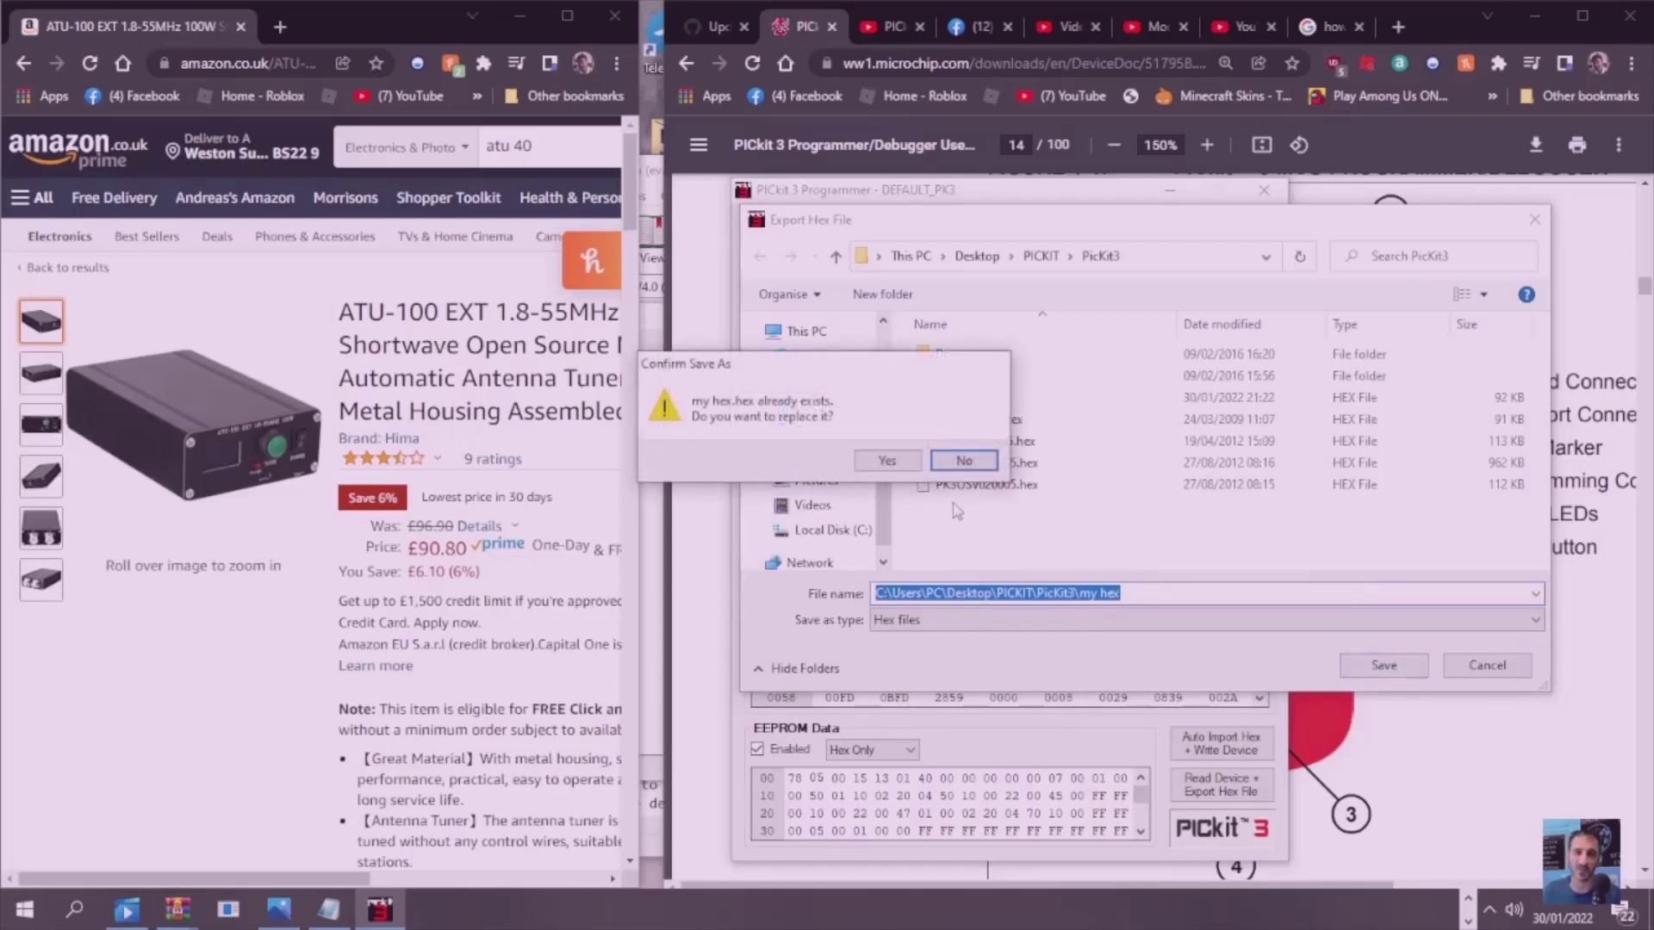
click(963, 460)
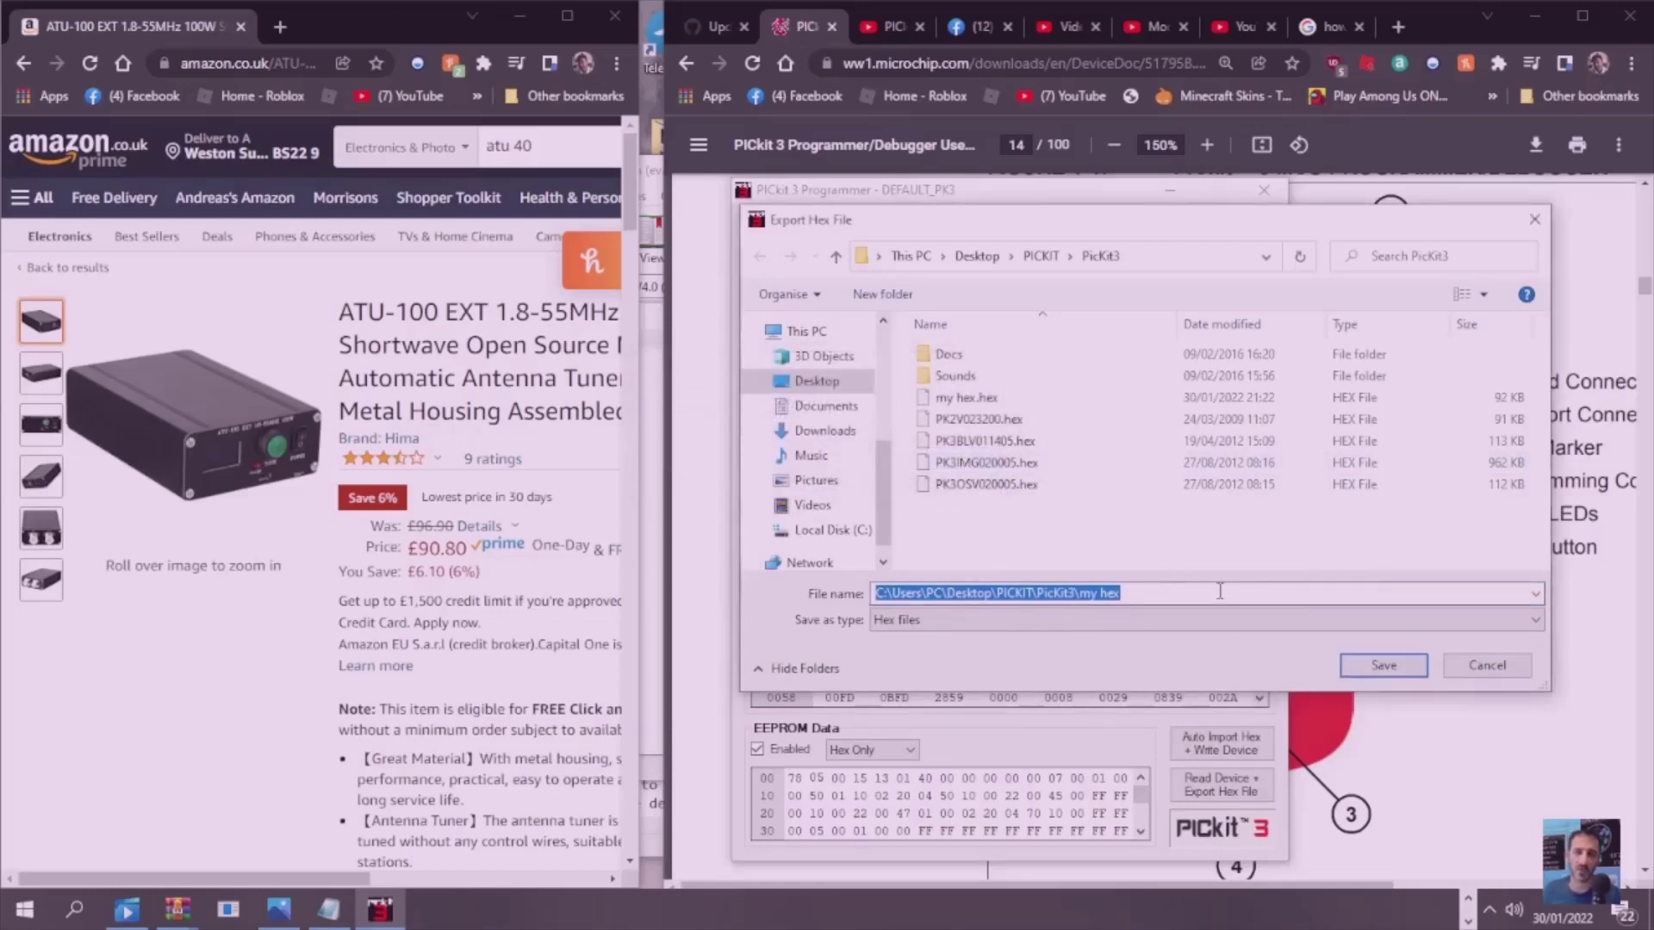
click(1489, 666)
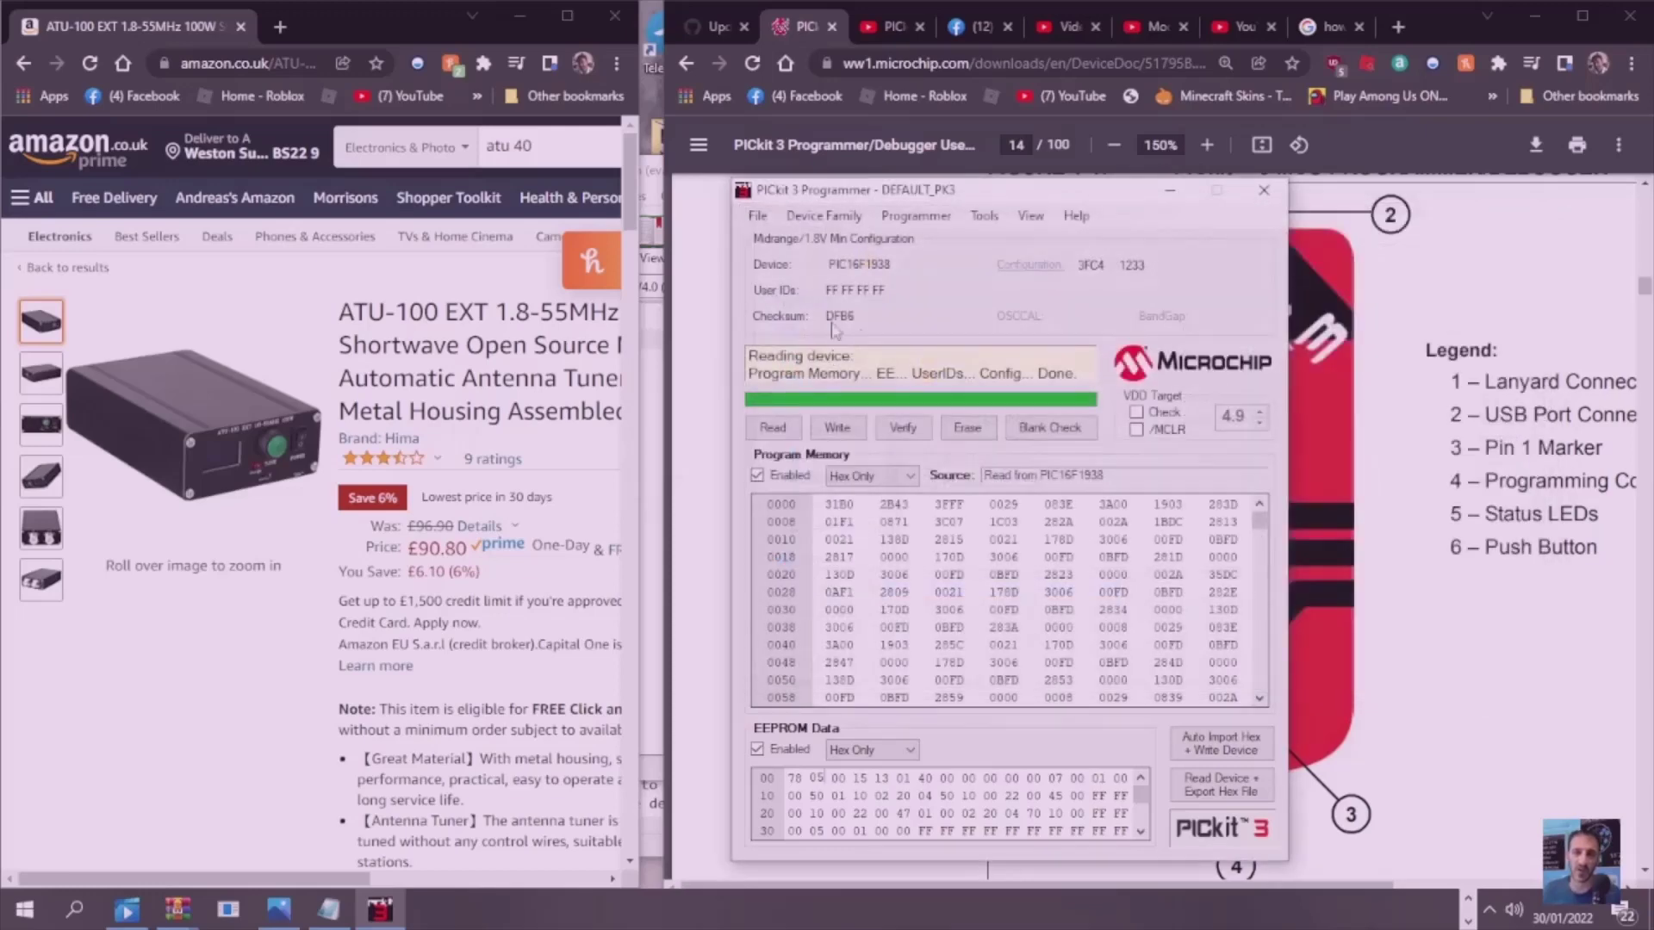
Export the firmware read from the PIC16F1938 as the hex file "my copy 2" in the Desktop's PICKIT\PicKit3 folder
click(756, 220)
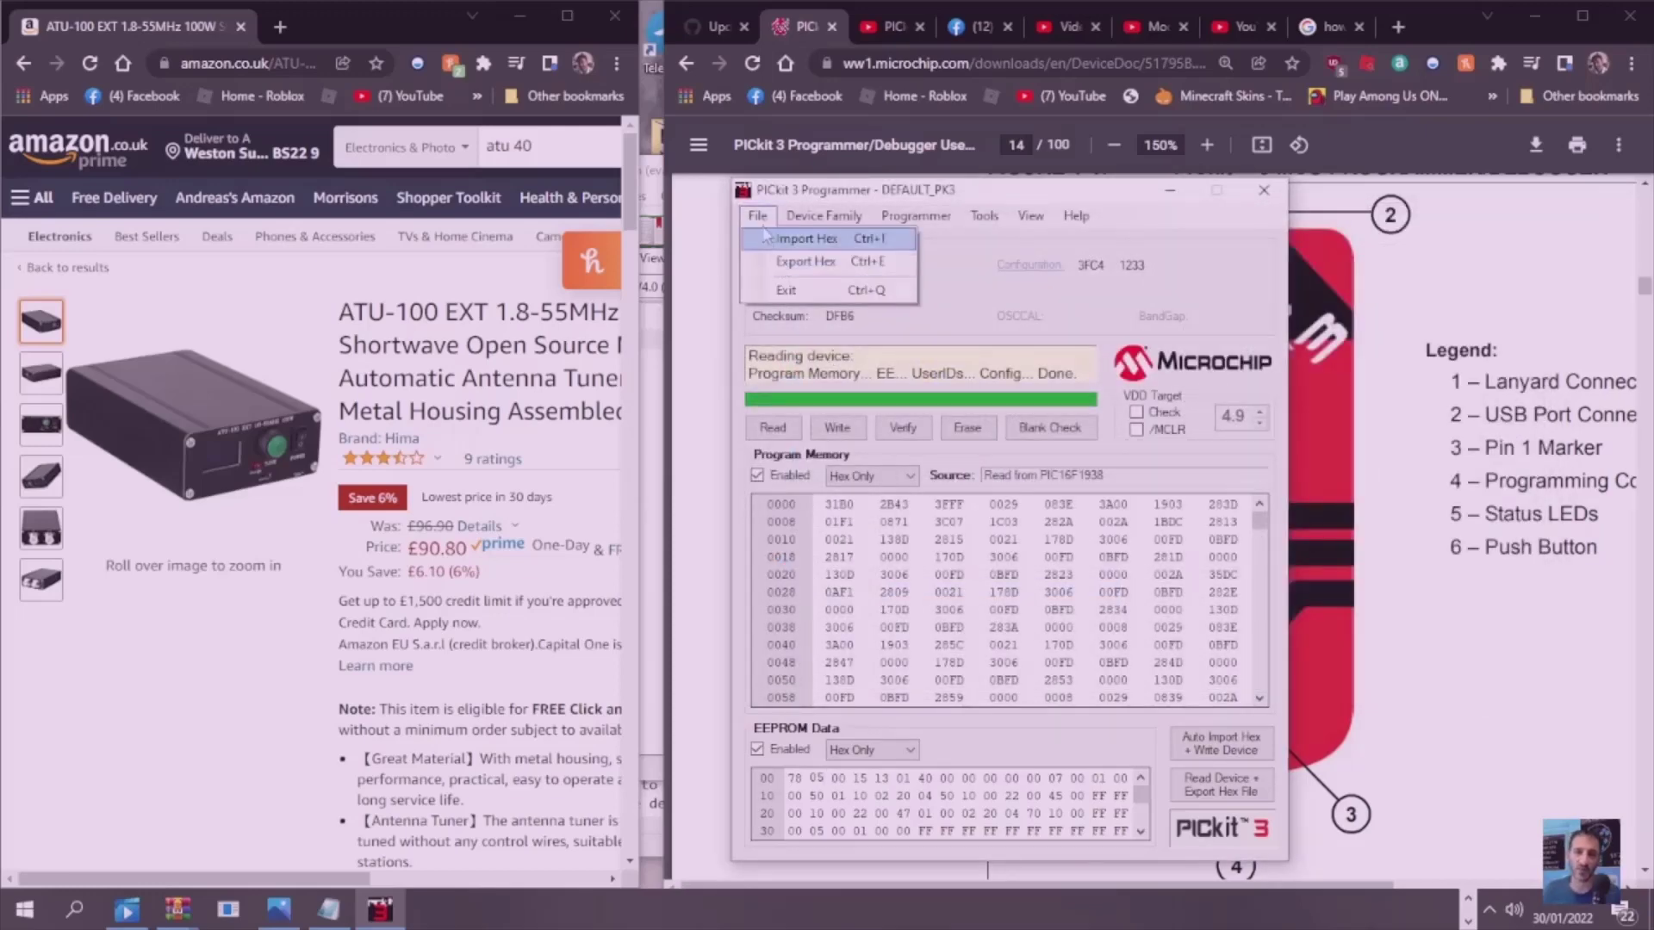
click(810, 261)
click(986, 593)
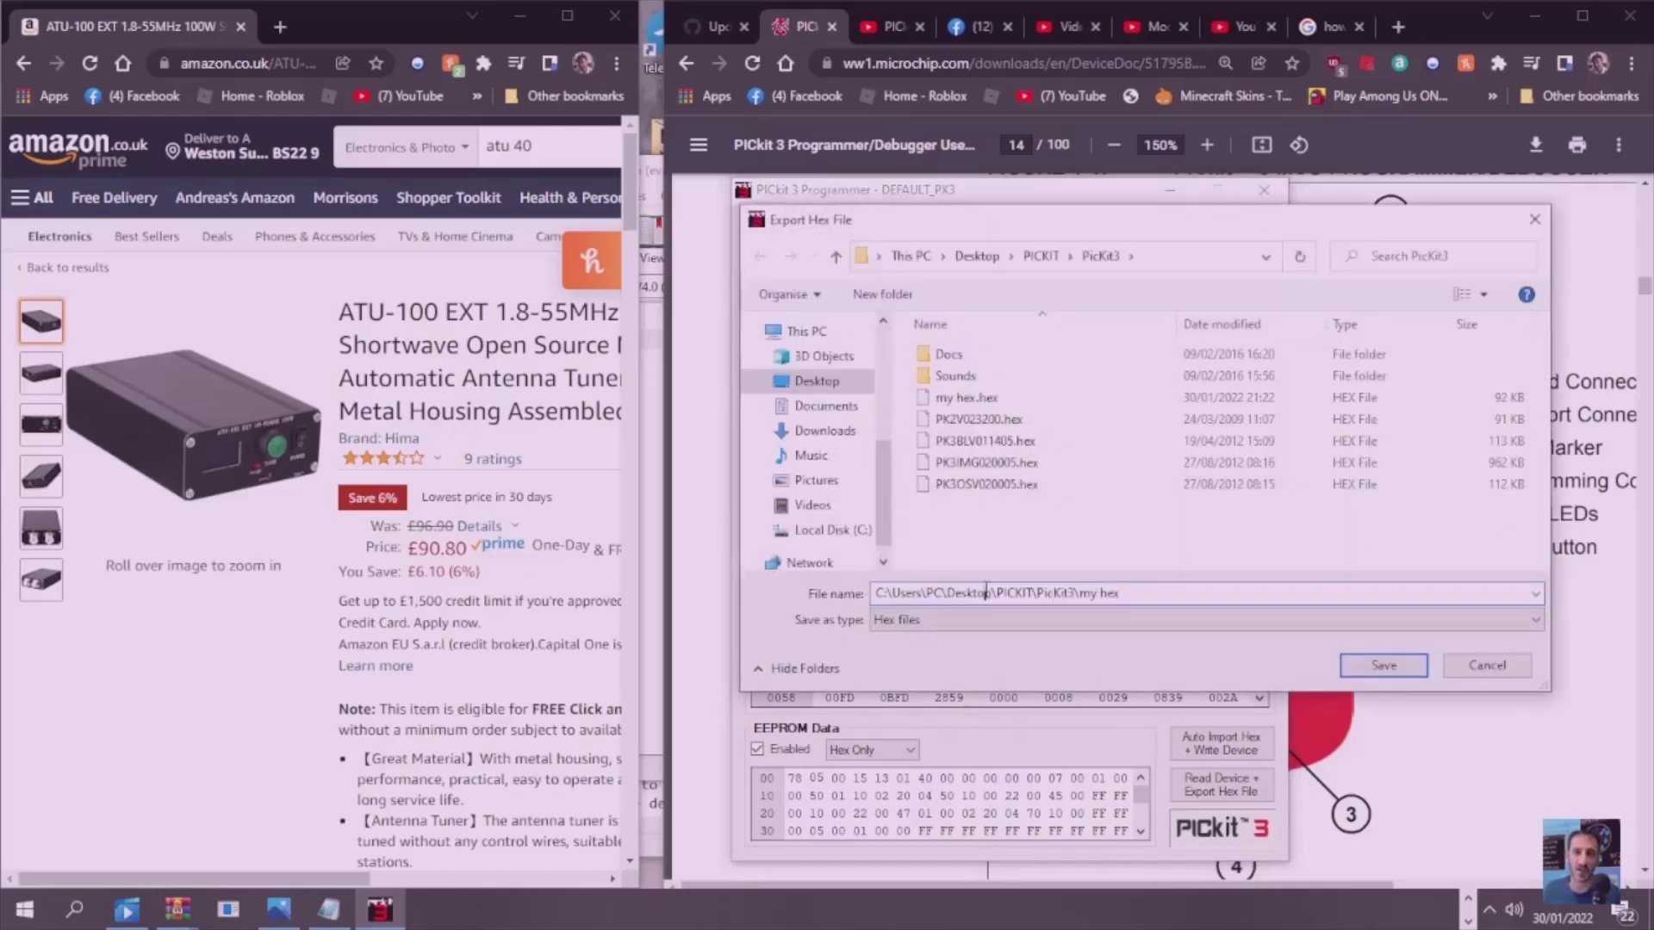
double_click(986, 593)
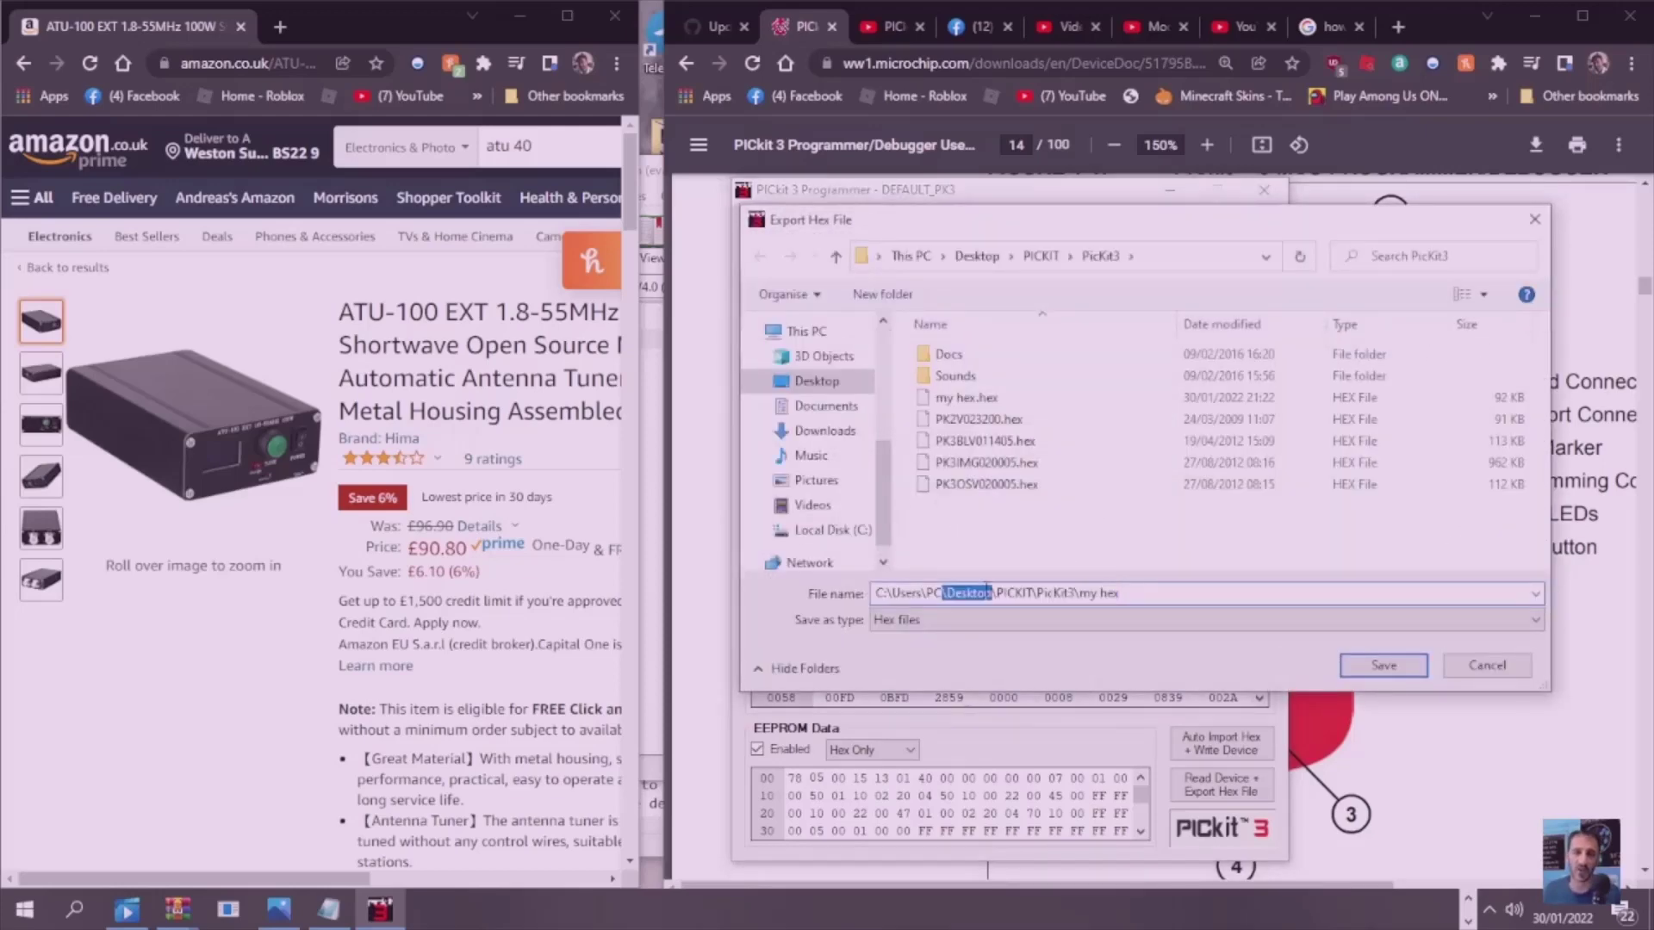
click(1111, 593)
double_click(1110, 593)
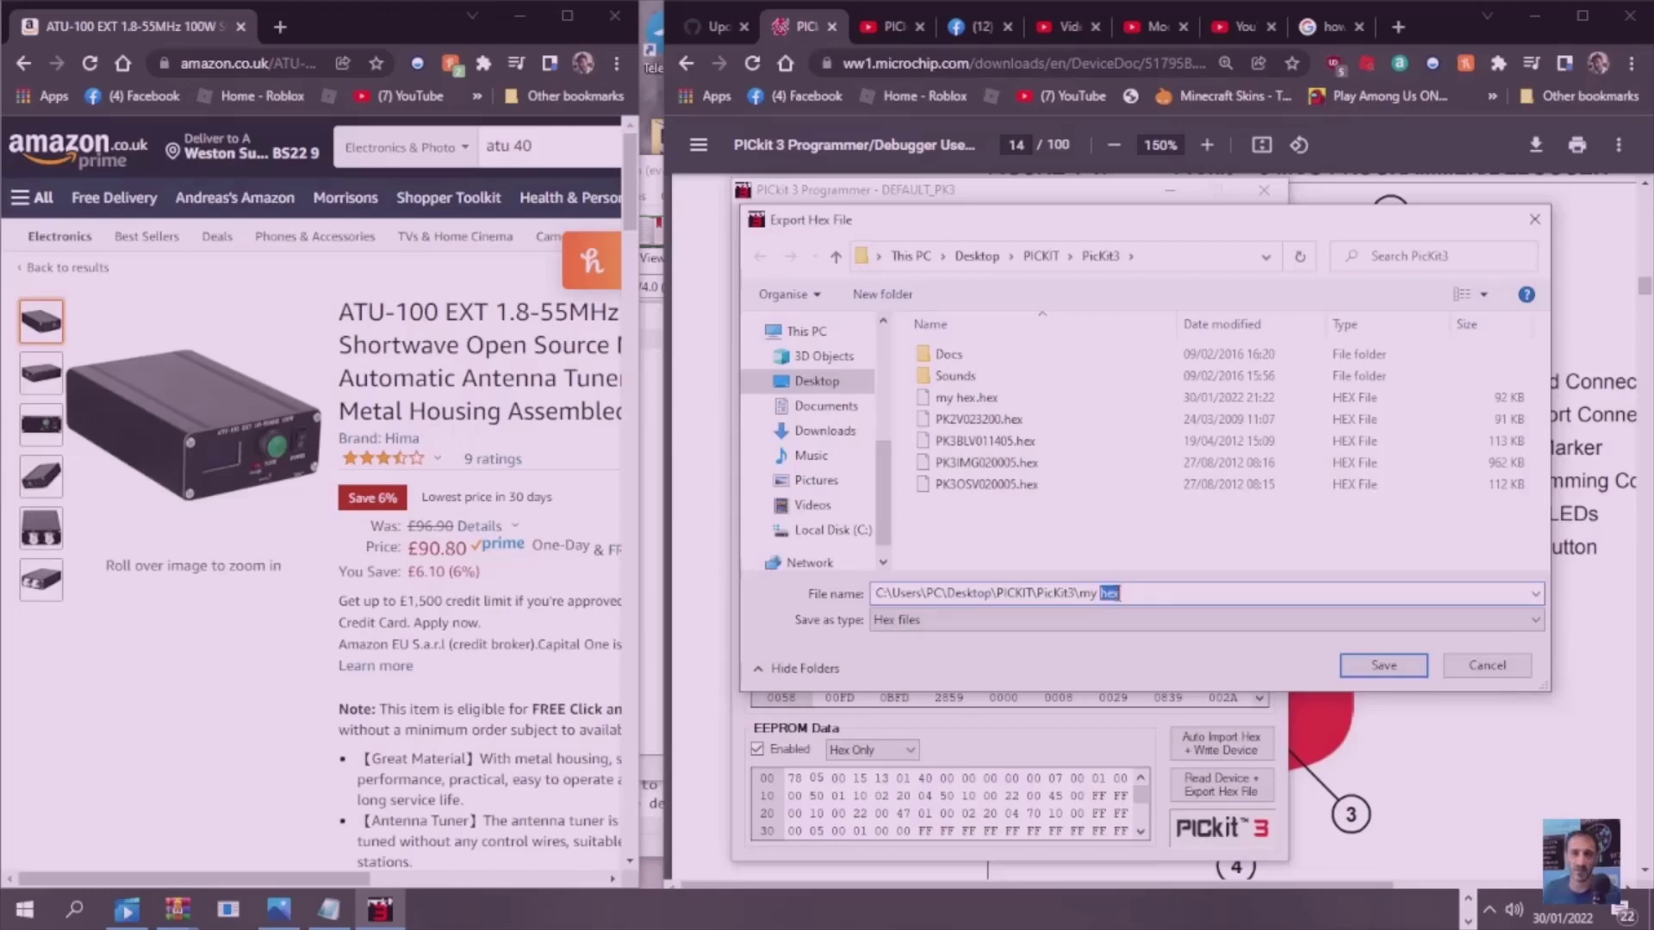
key(BackSpace)
key(BackSpace)
key(BackSpace)
key(BackSpace)
key(BackSpace)
key(BackSpace)
key(BackSpace)
key(BackSpace)
key(BackSpace)
key(BackSpace)
key(BackSpace)
key(BackSpace)
key(BackSpace)
key(BackSpace)
key(BackSpace)
key(BackSpace)
key(BackSpace)
key(BackSpace)
key(BackSpace)
key(BackSpace)
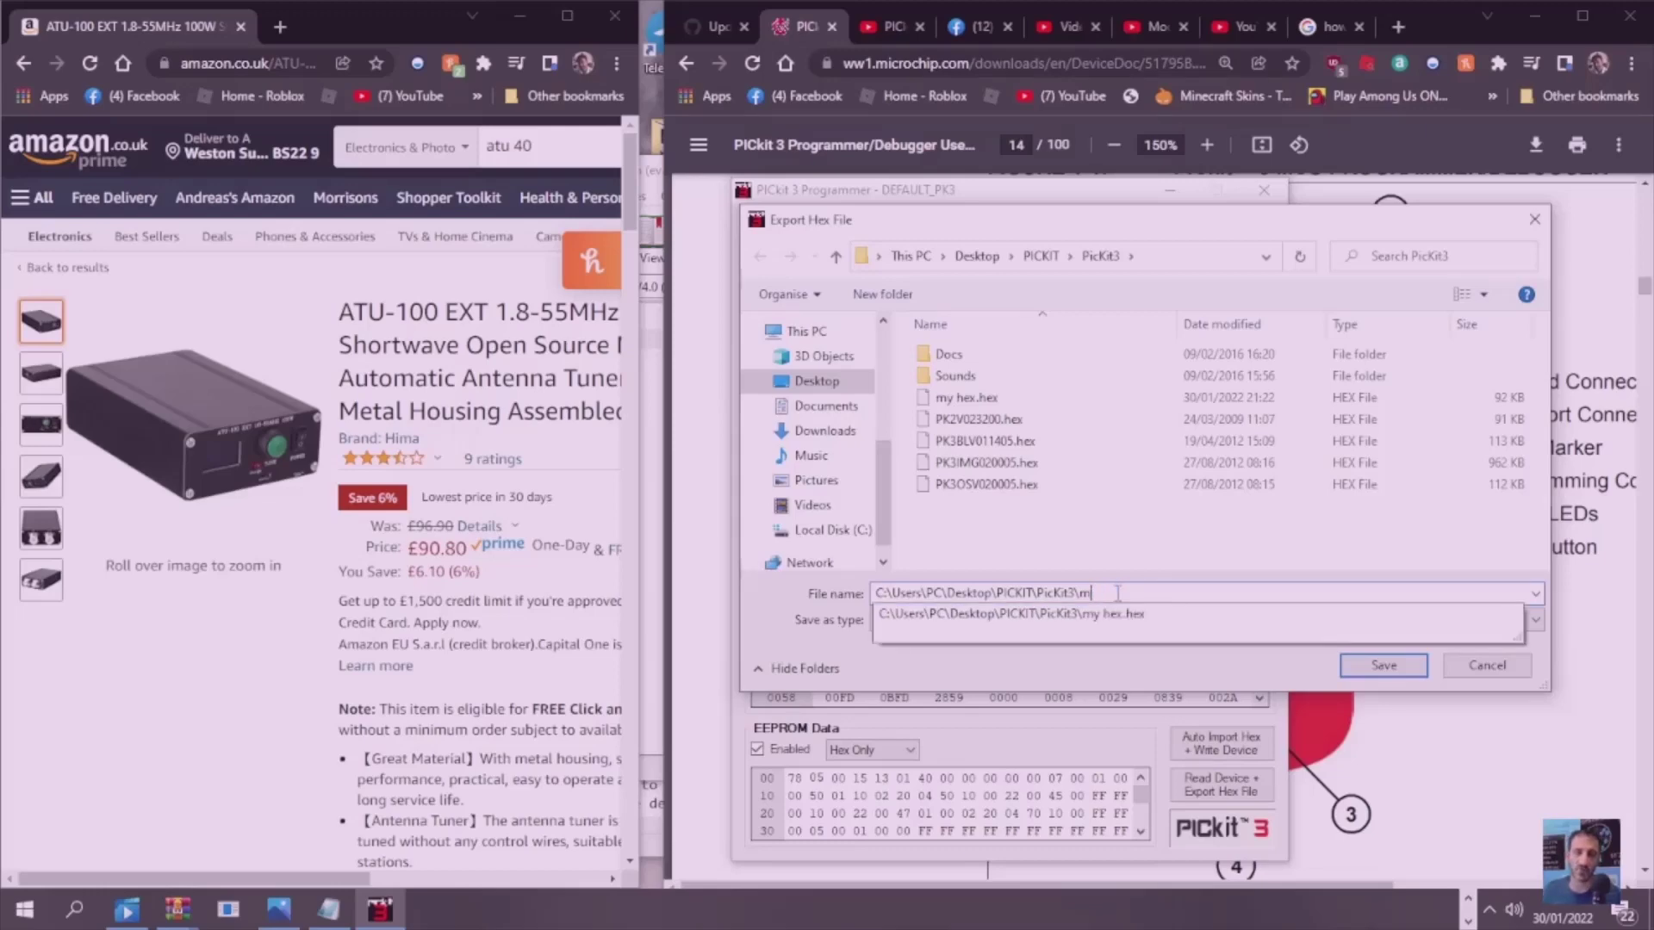
key(BackSpace)
key(BackSpace)
key(BackSpace)
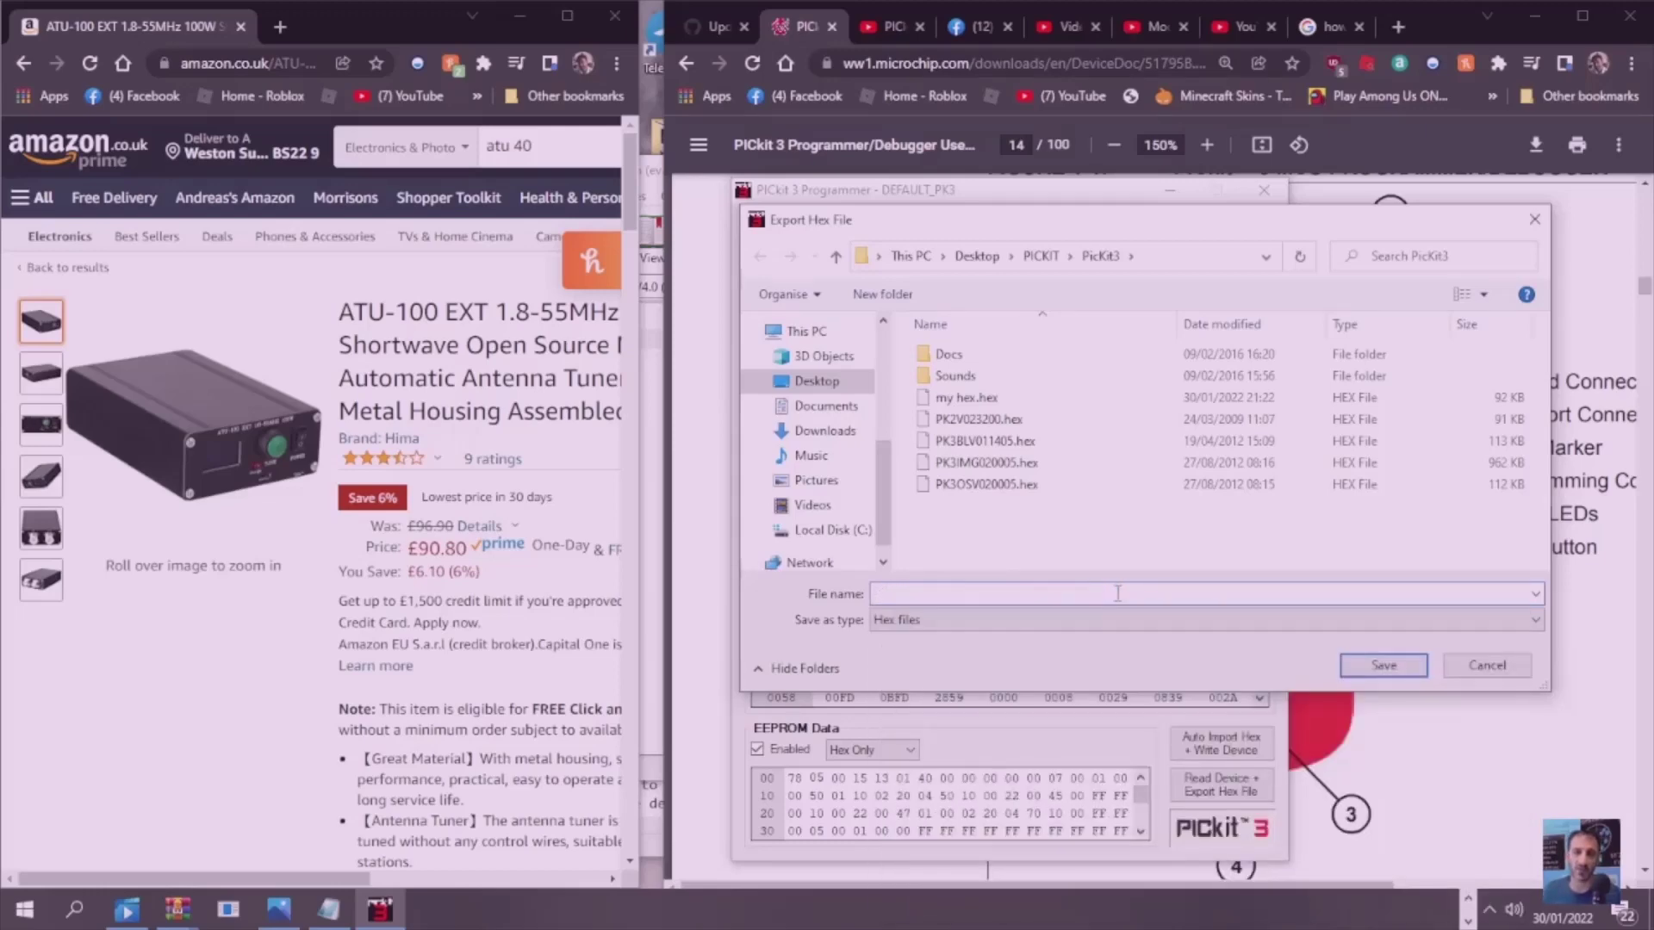
text(my copy 2)
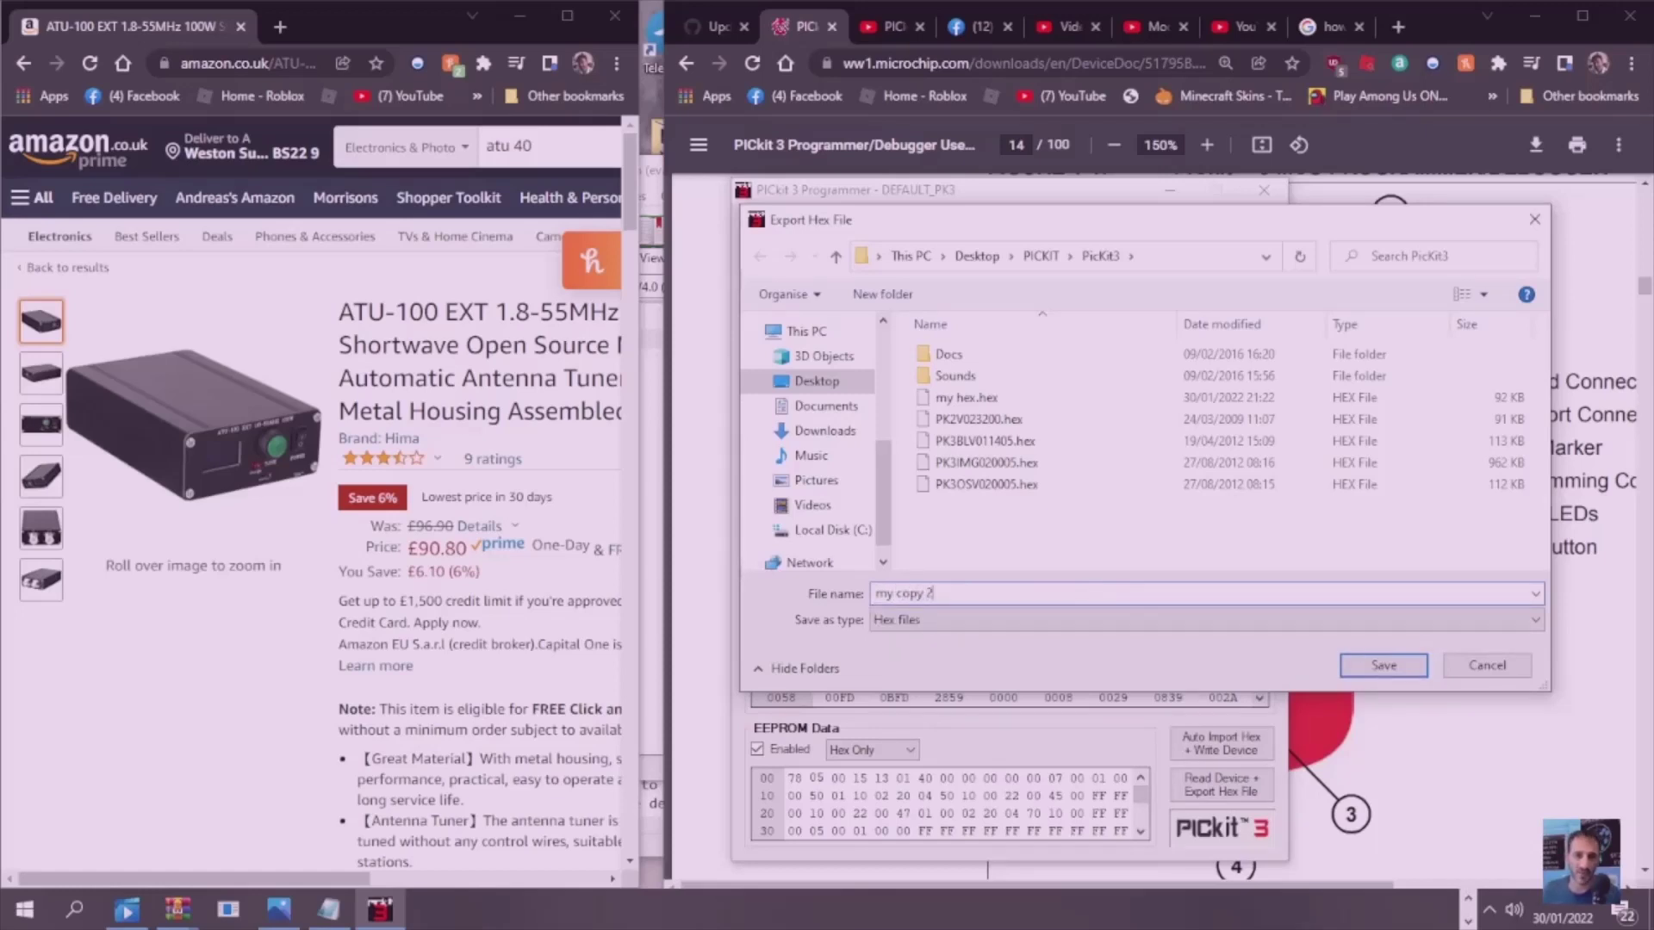
click(1383, 664)
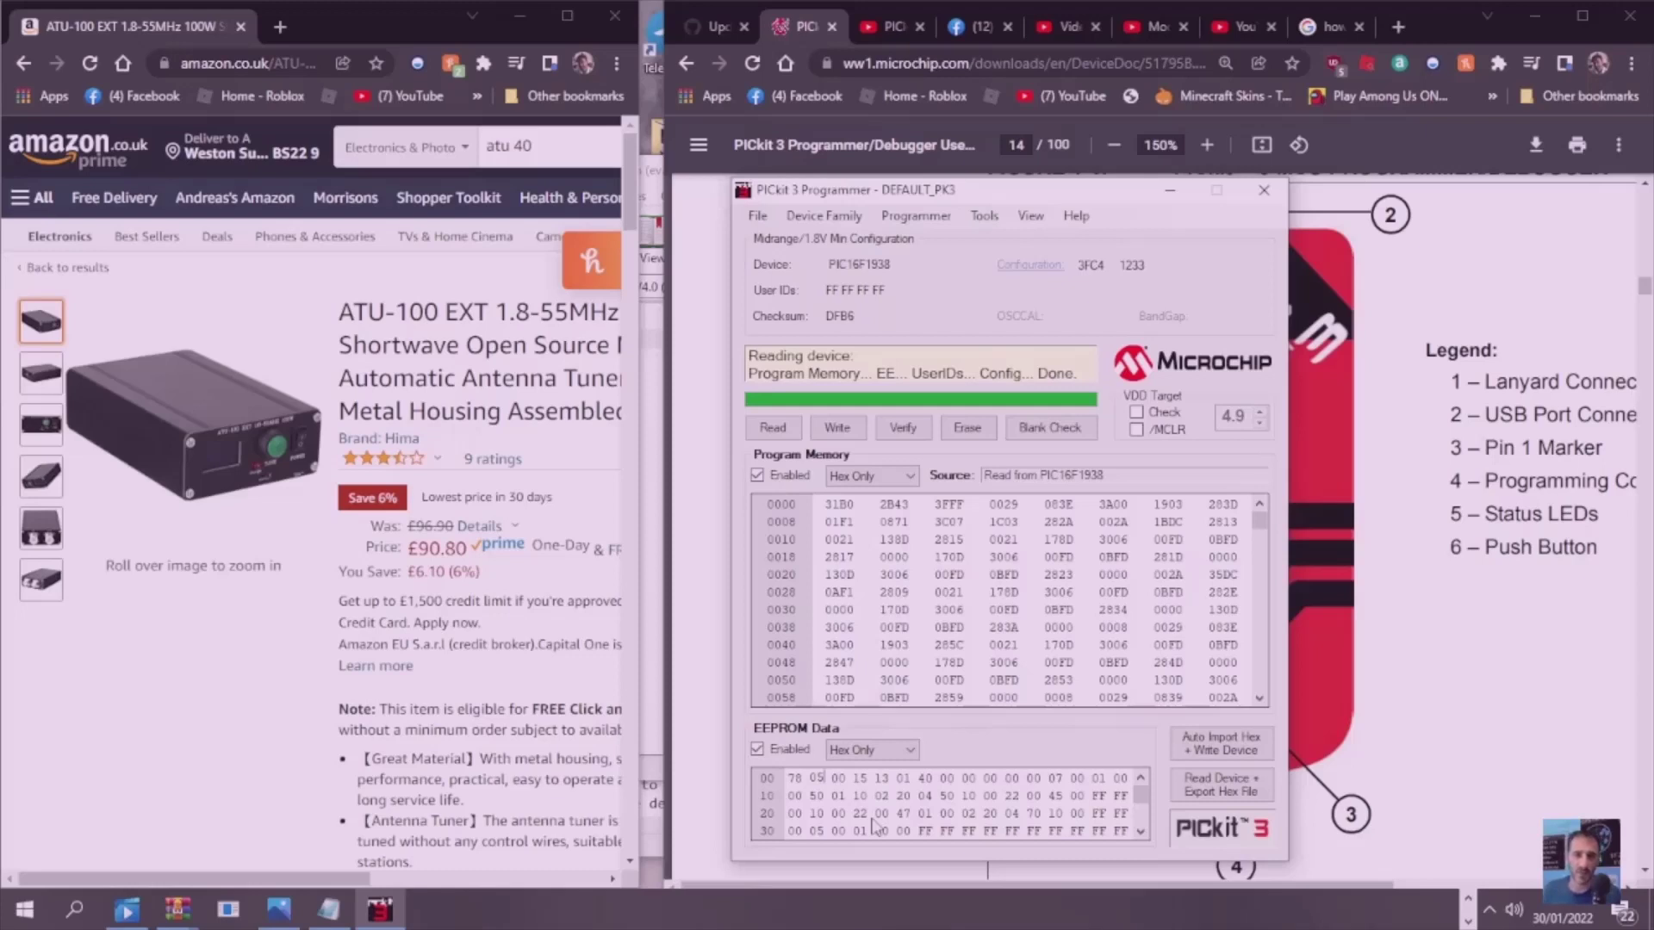
Set the third byte in row 00 of the EEPROM data to 01
click(839, 779)
click(839, 780)
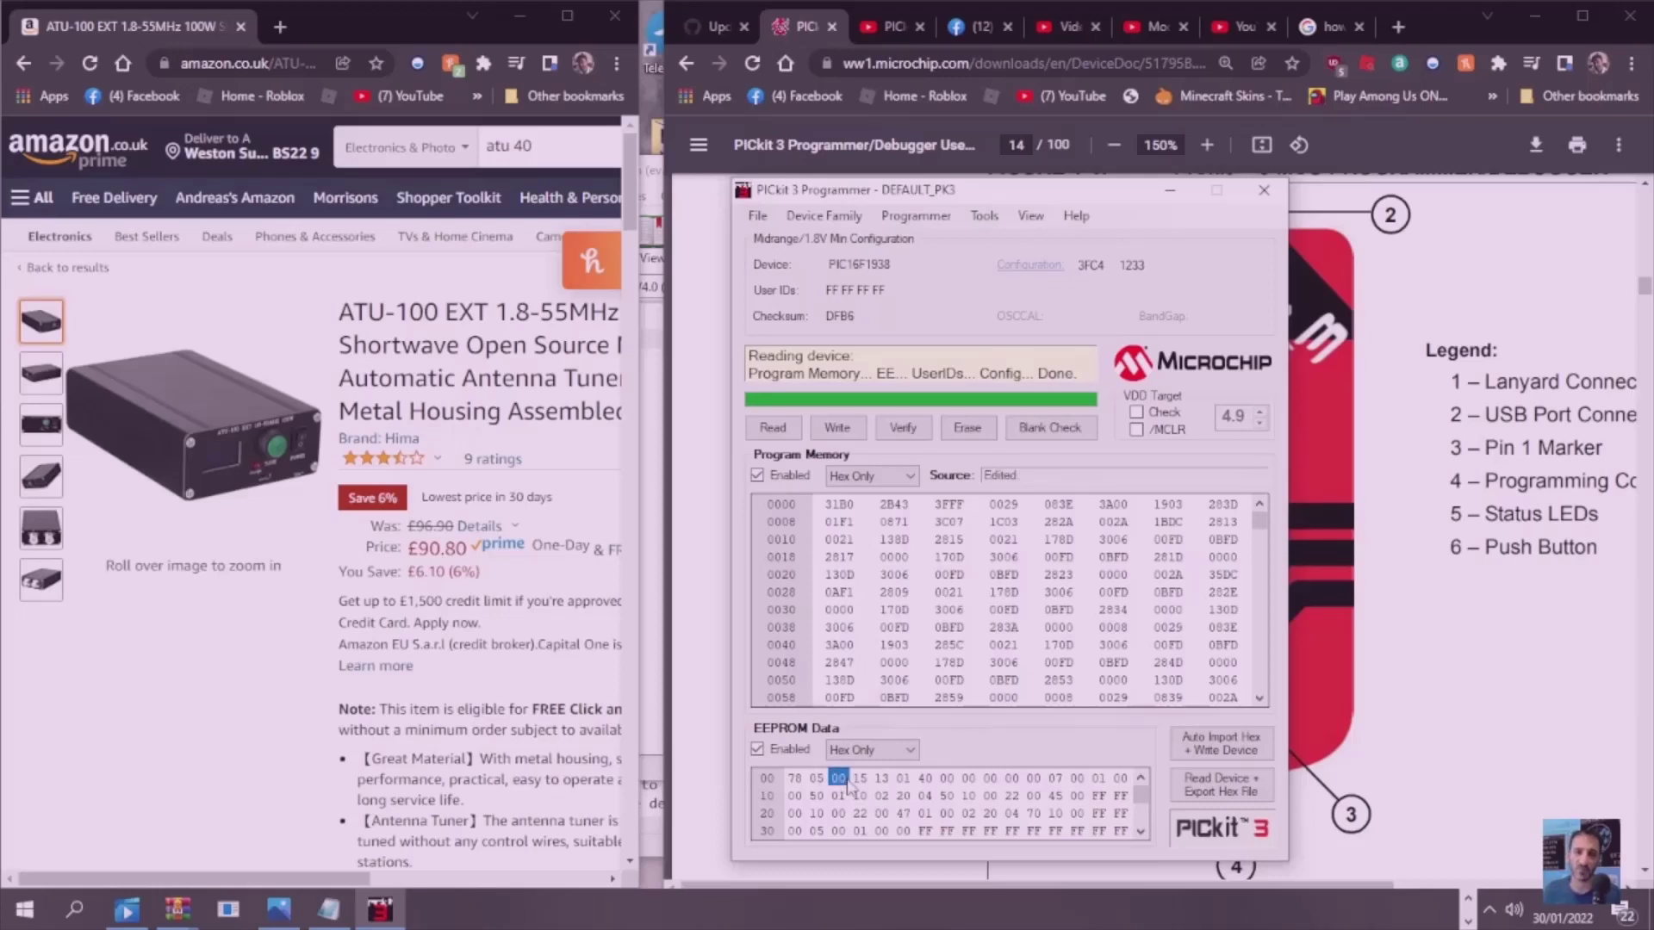
text(0)
Export the edited firmware as the hex file "no button" in the PicKit3 folder
click(757, 217)
click(785, 258)
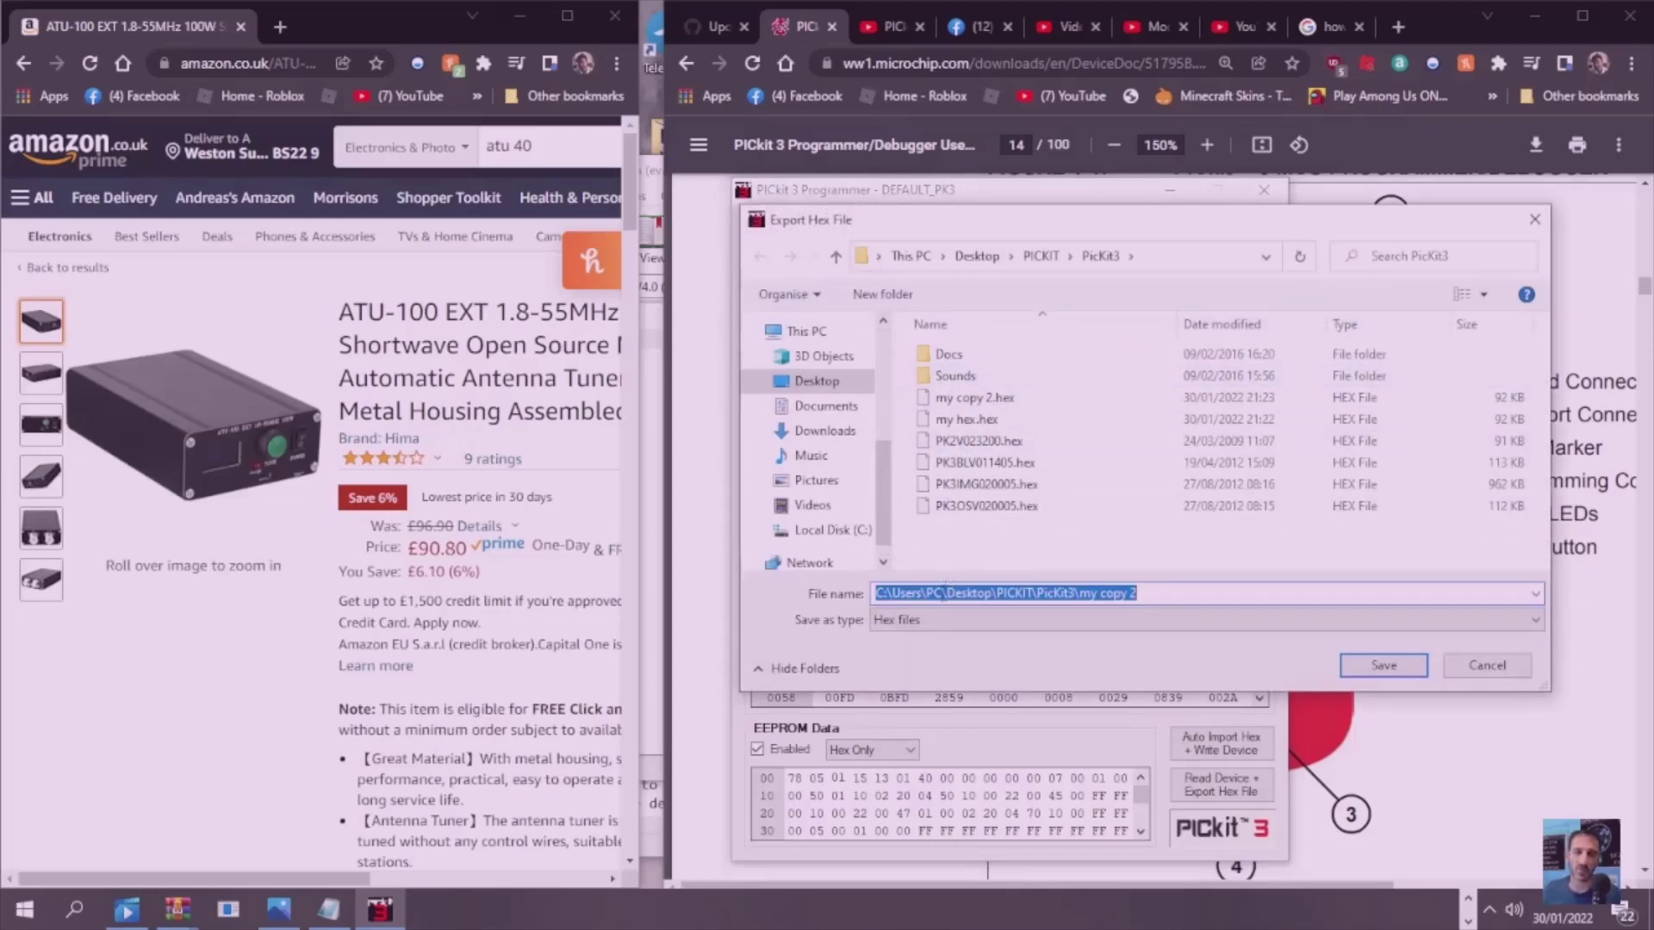
text(no button)
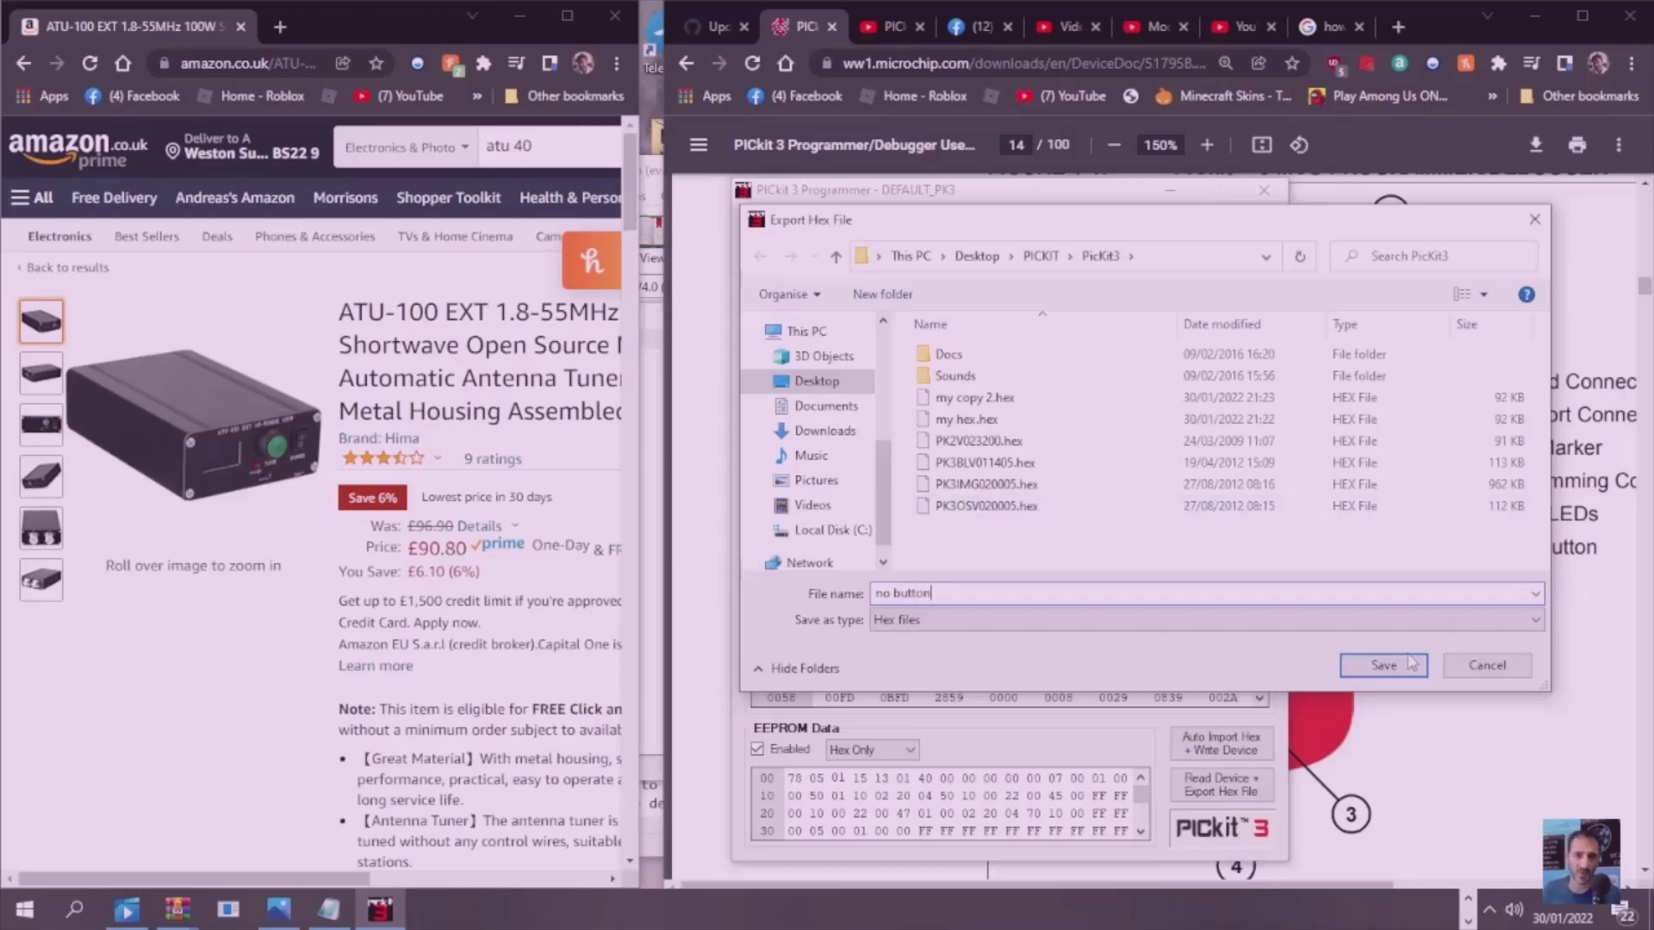
click(1384, 672)
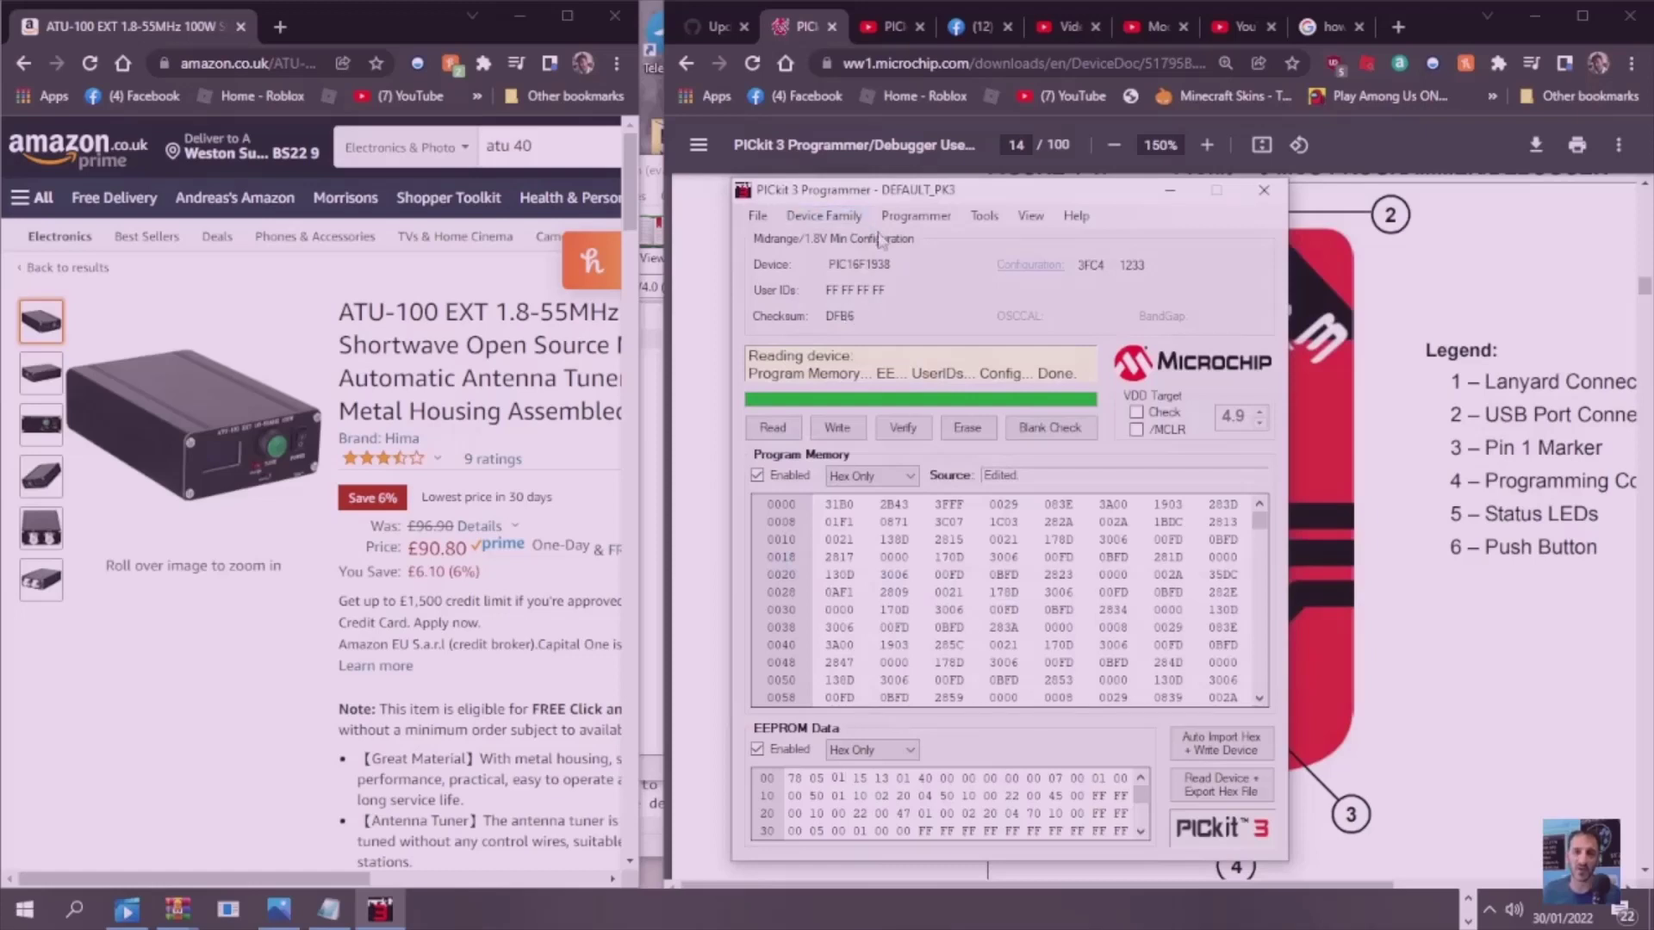
Write the edited program memory and EEPROM data to the connected PIC16F1938
click(911, 217)
mouse_move(977, 217)
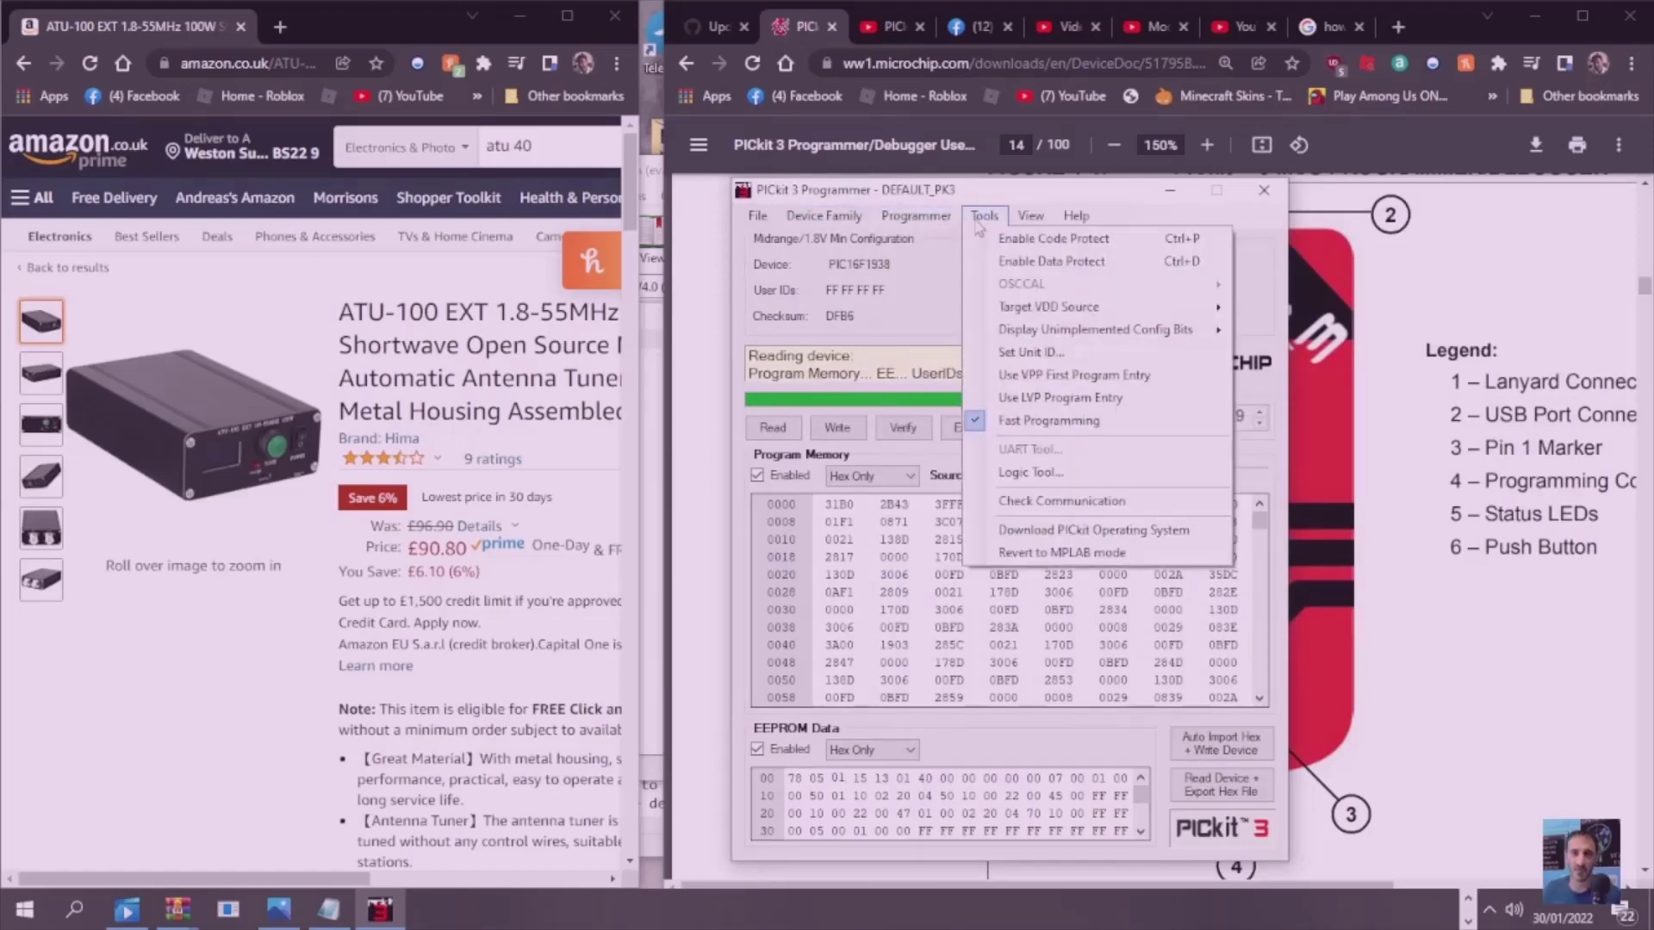
mouse_move(916, 217)
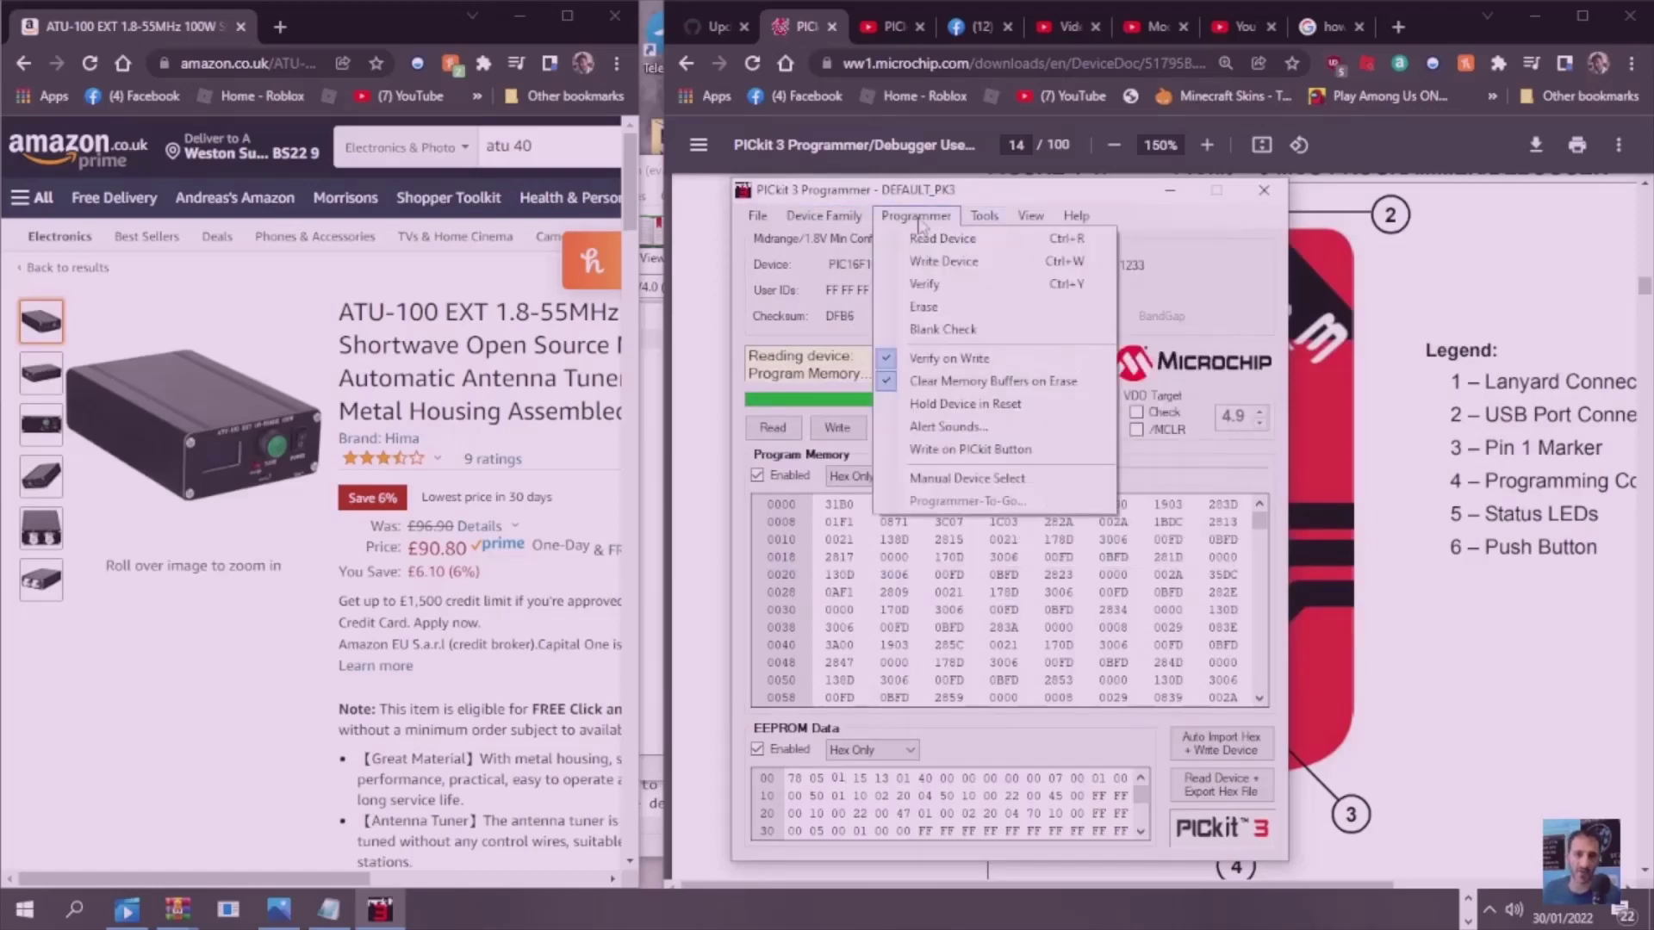
click(941, 262)
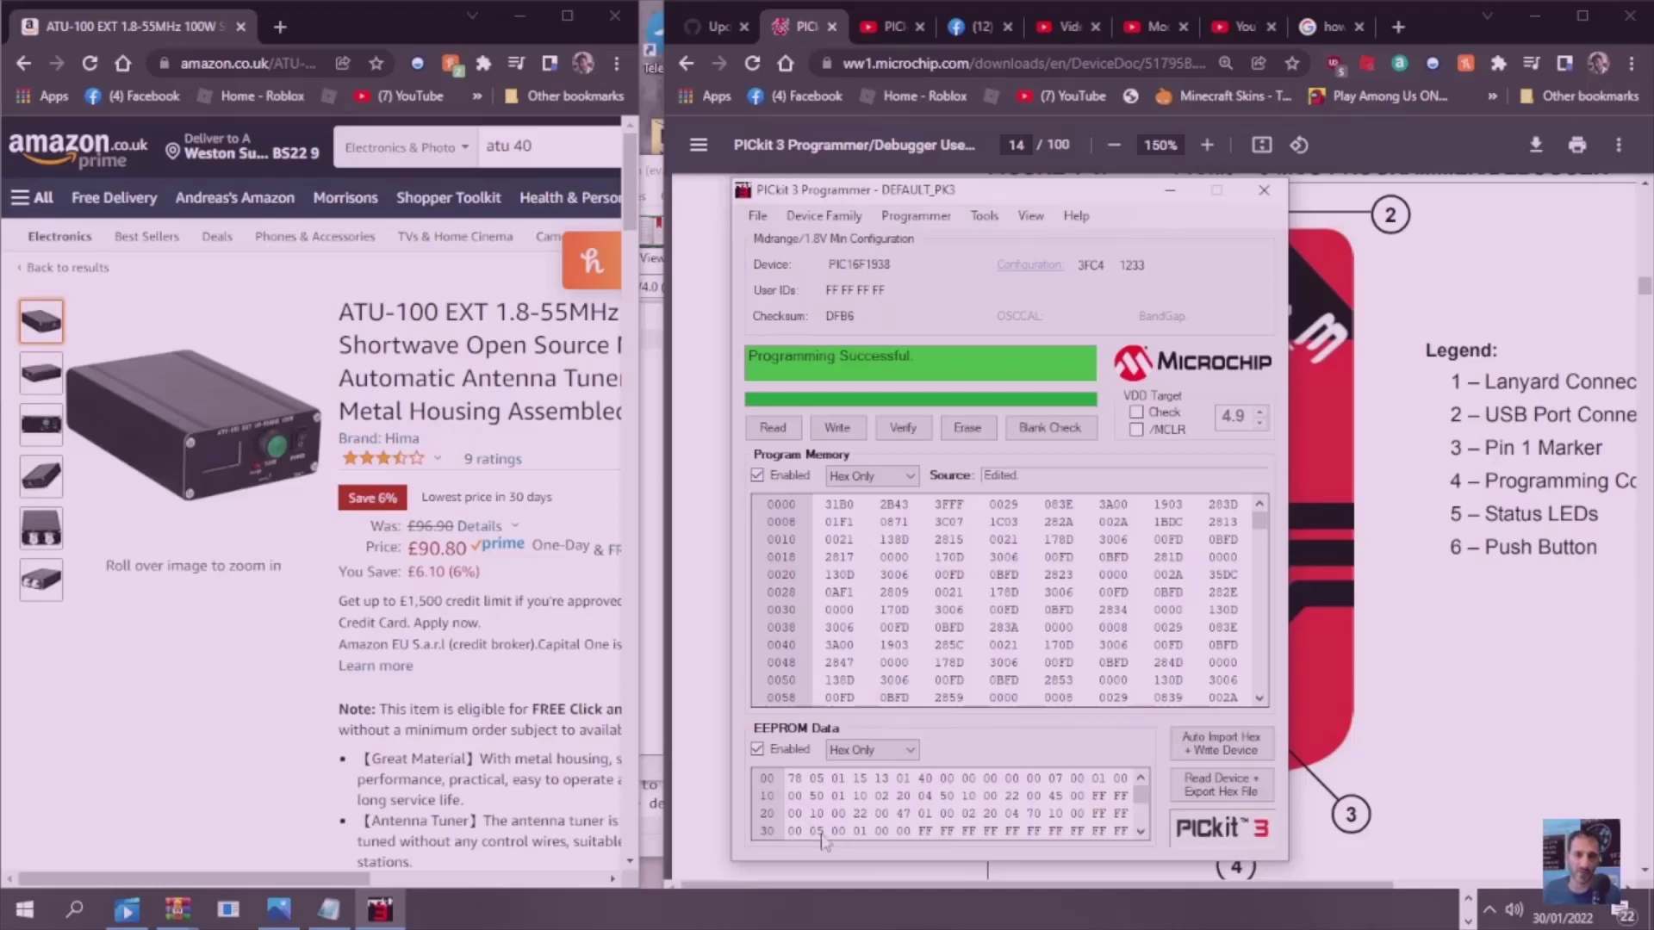
click(829, 832)
text(31)
key(Escape)
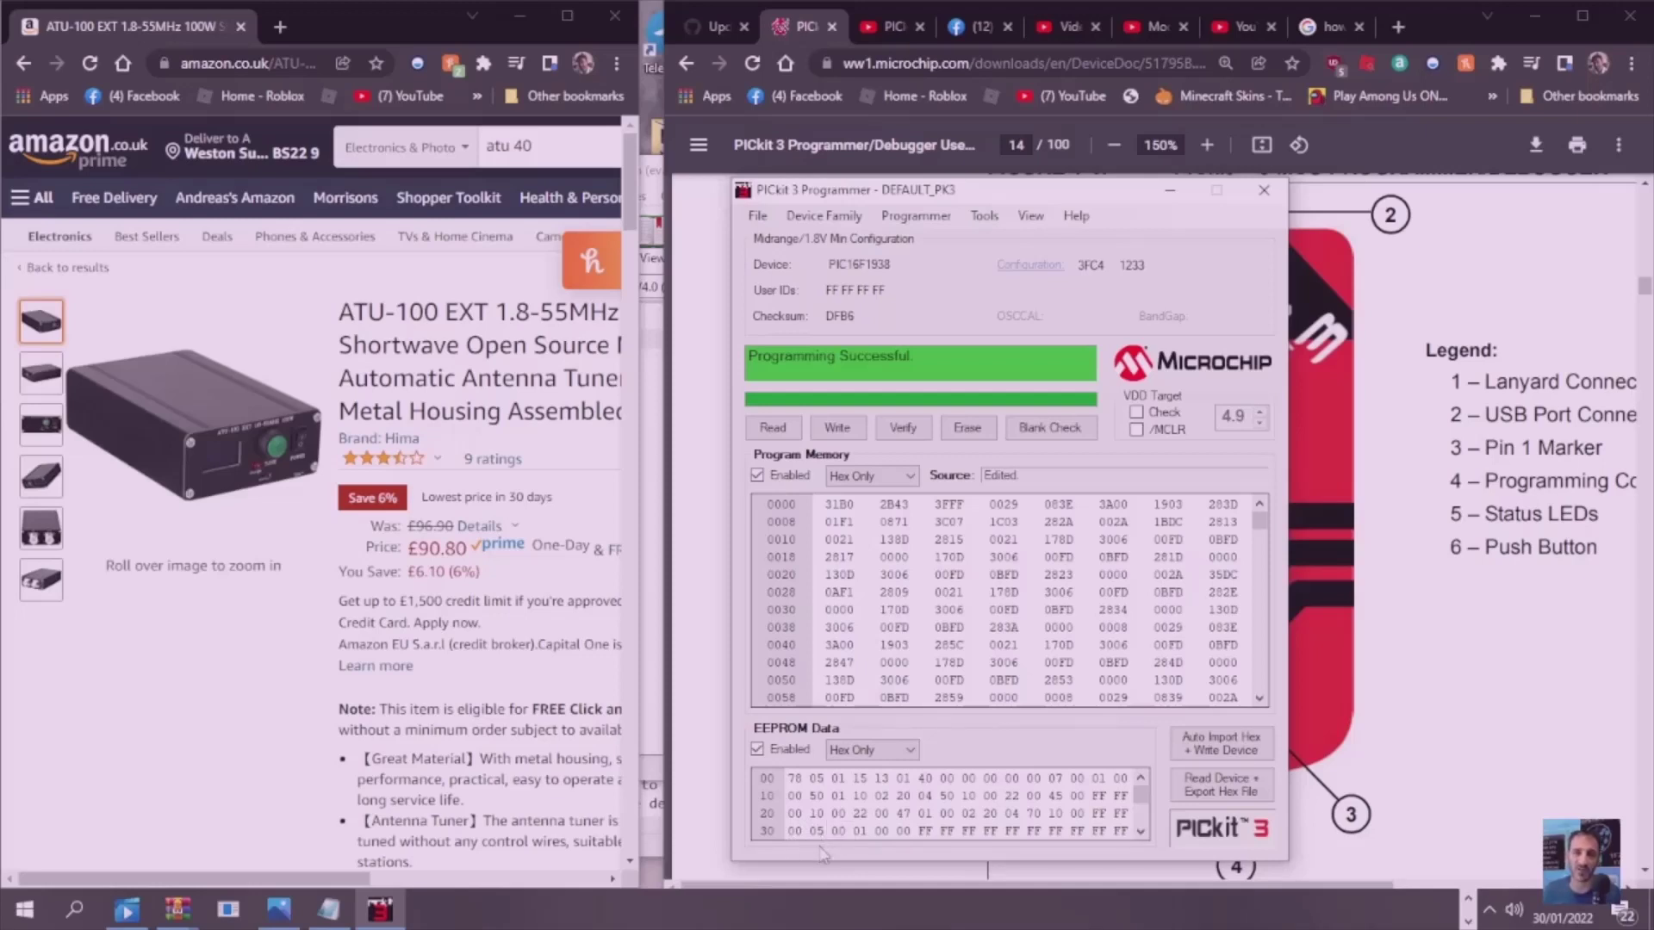
click(933, 780)
text(06)
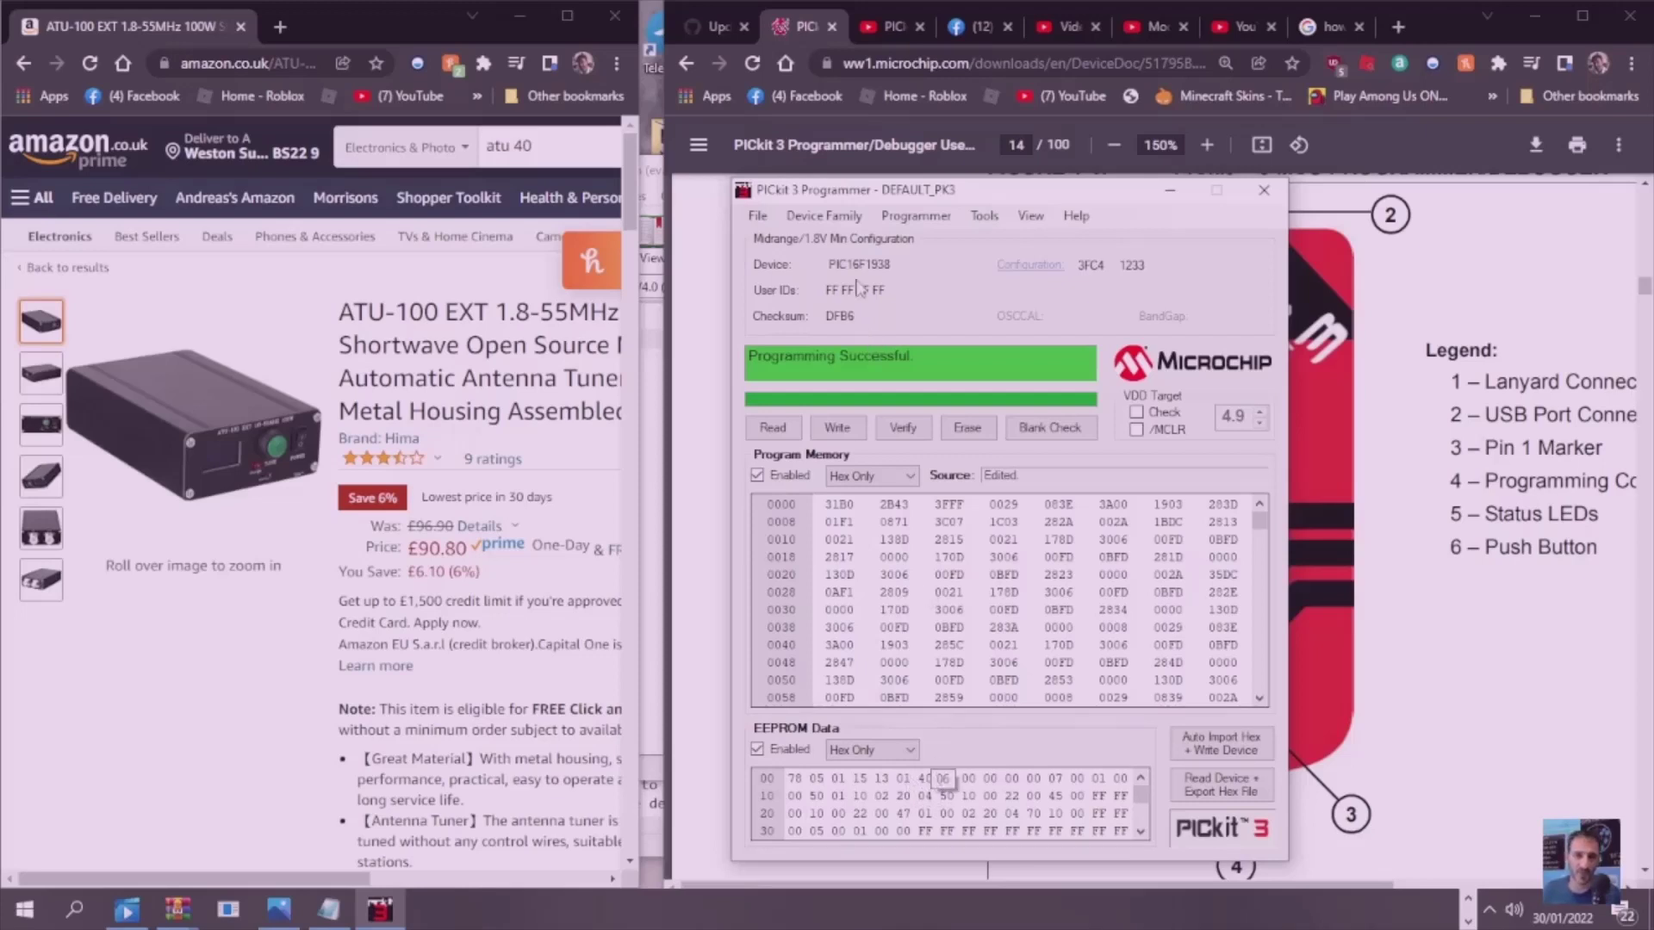
Read the PIC16F1938 again and export its contents to the existing no button.hex file in the PicKit3 folder
click(915, 215)
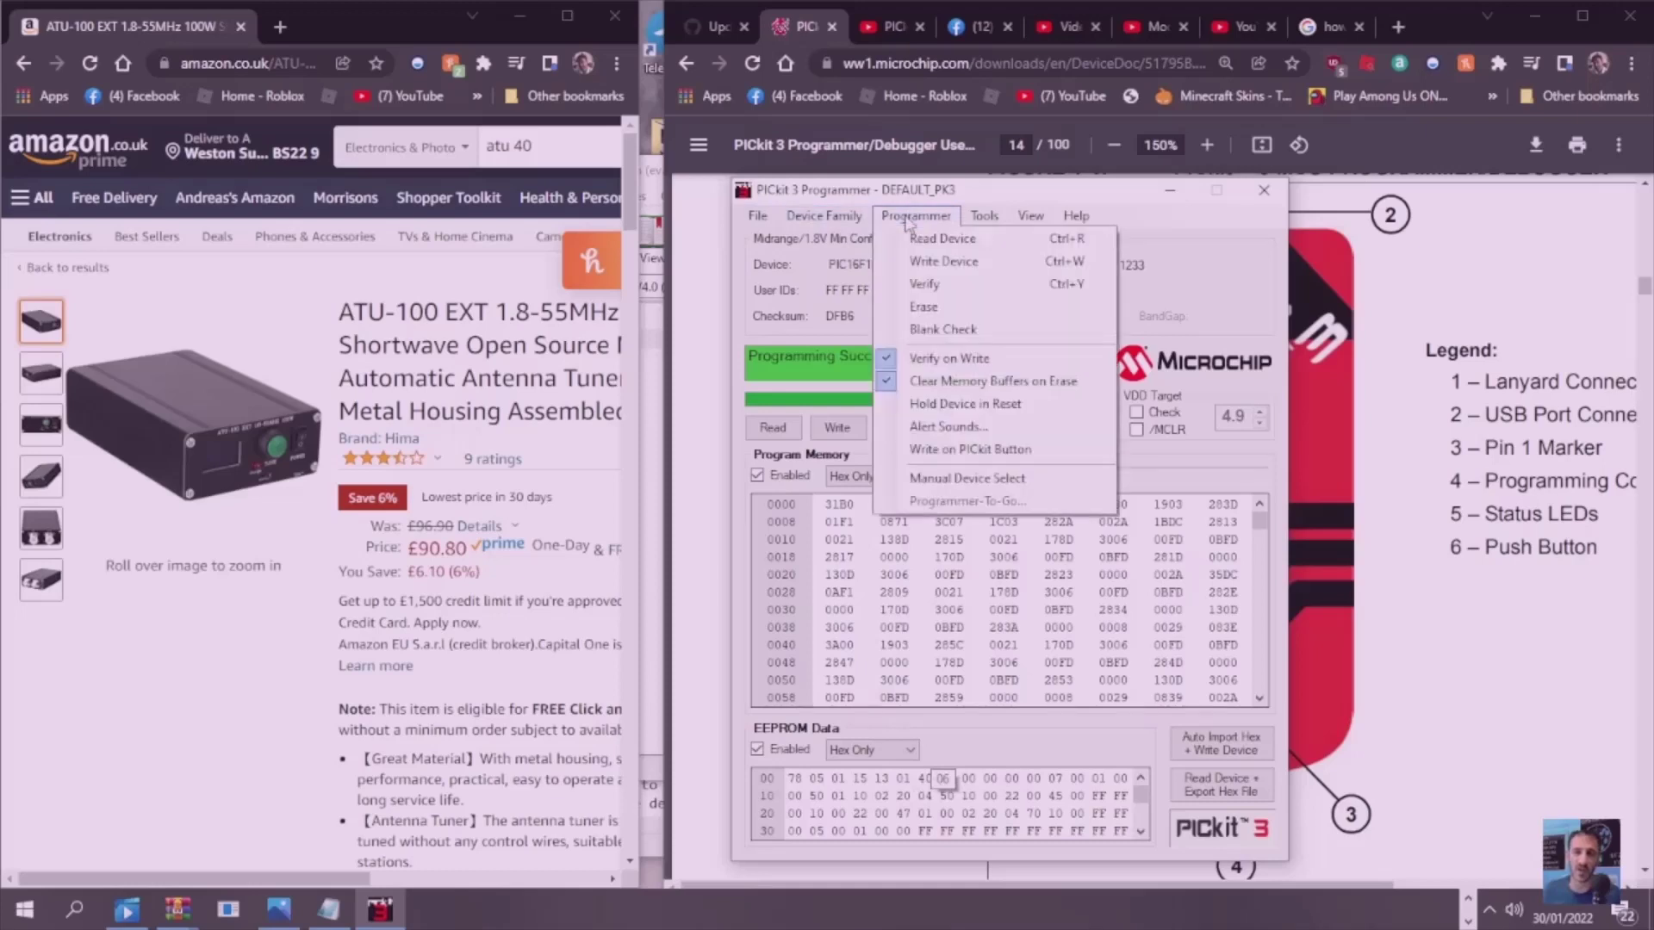
click(931, 237)
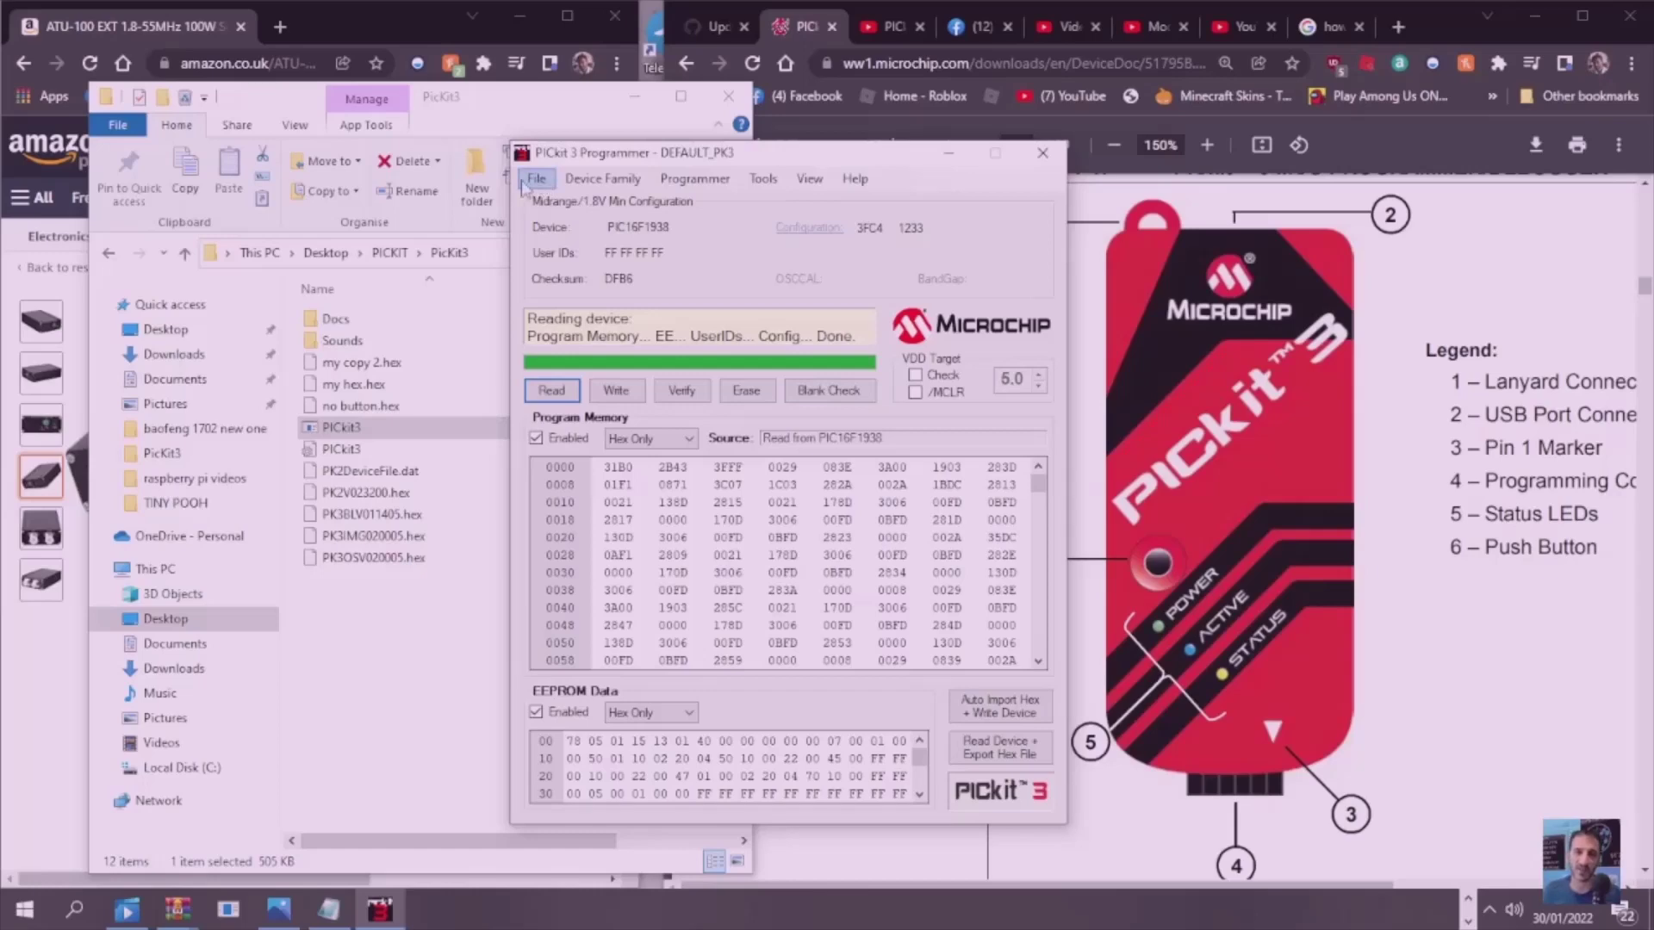
click(538, 179)
click(566, 225)
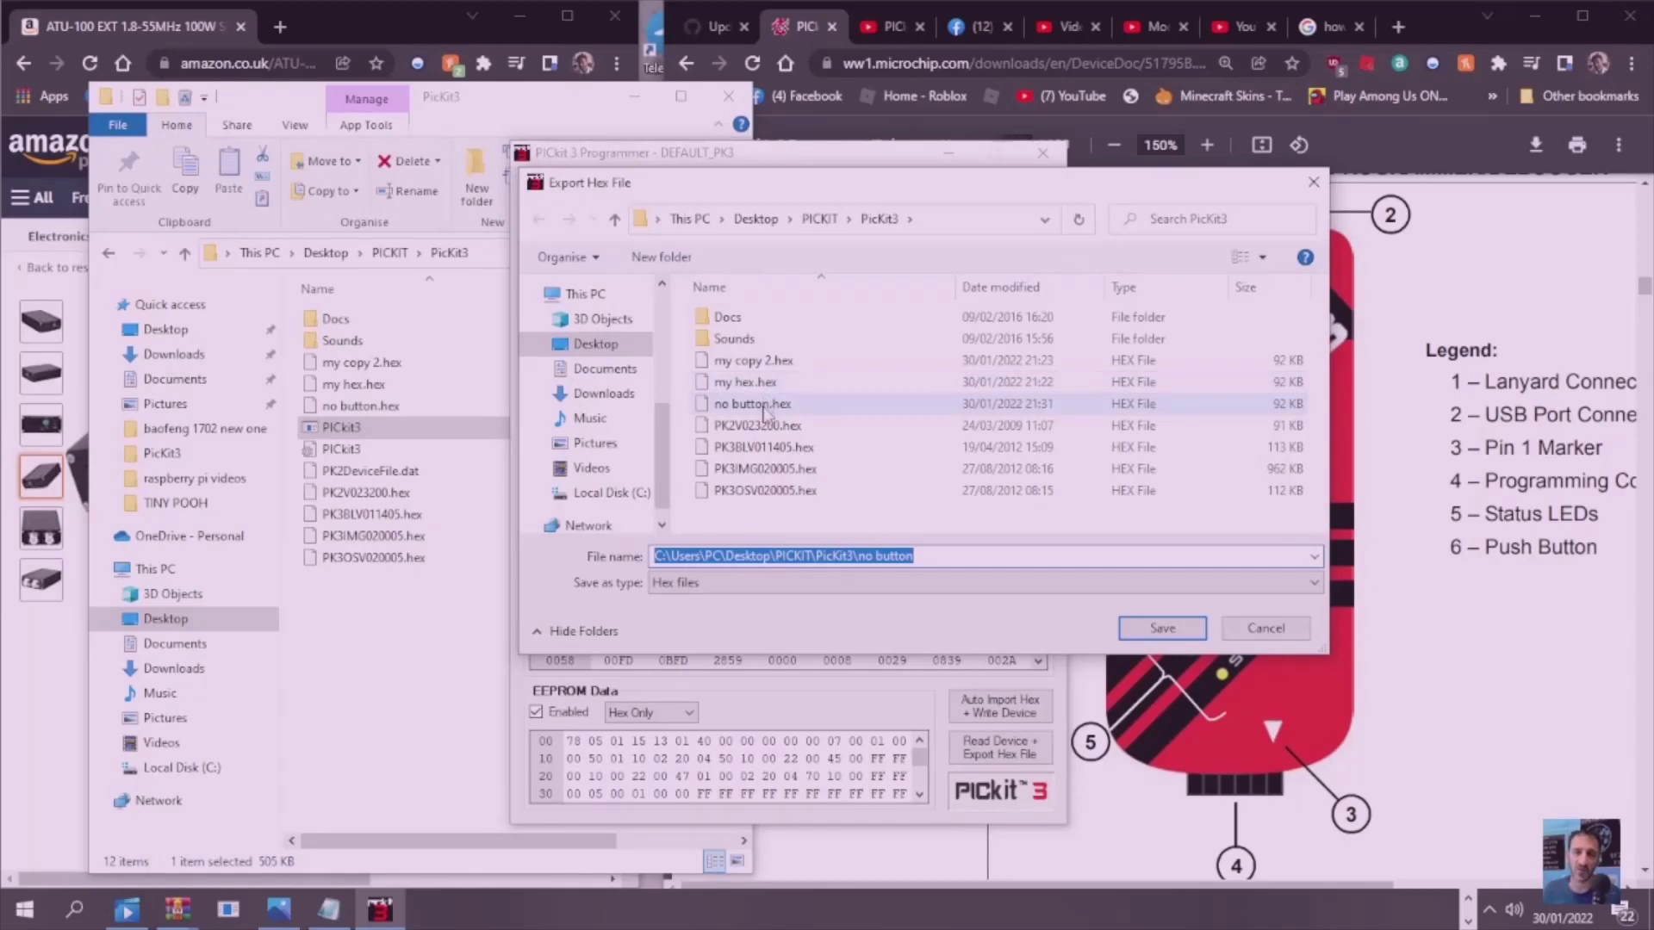
click(767, 405)
click(1143, 631)
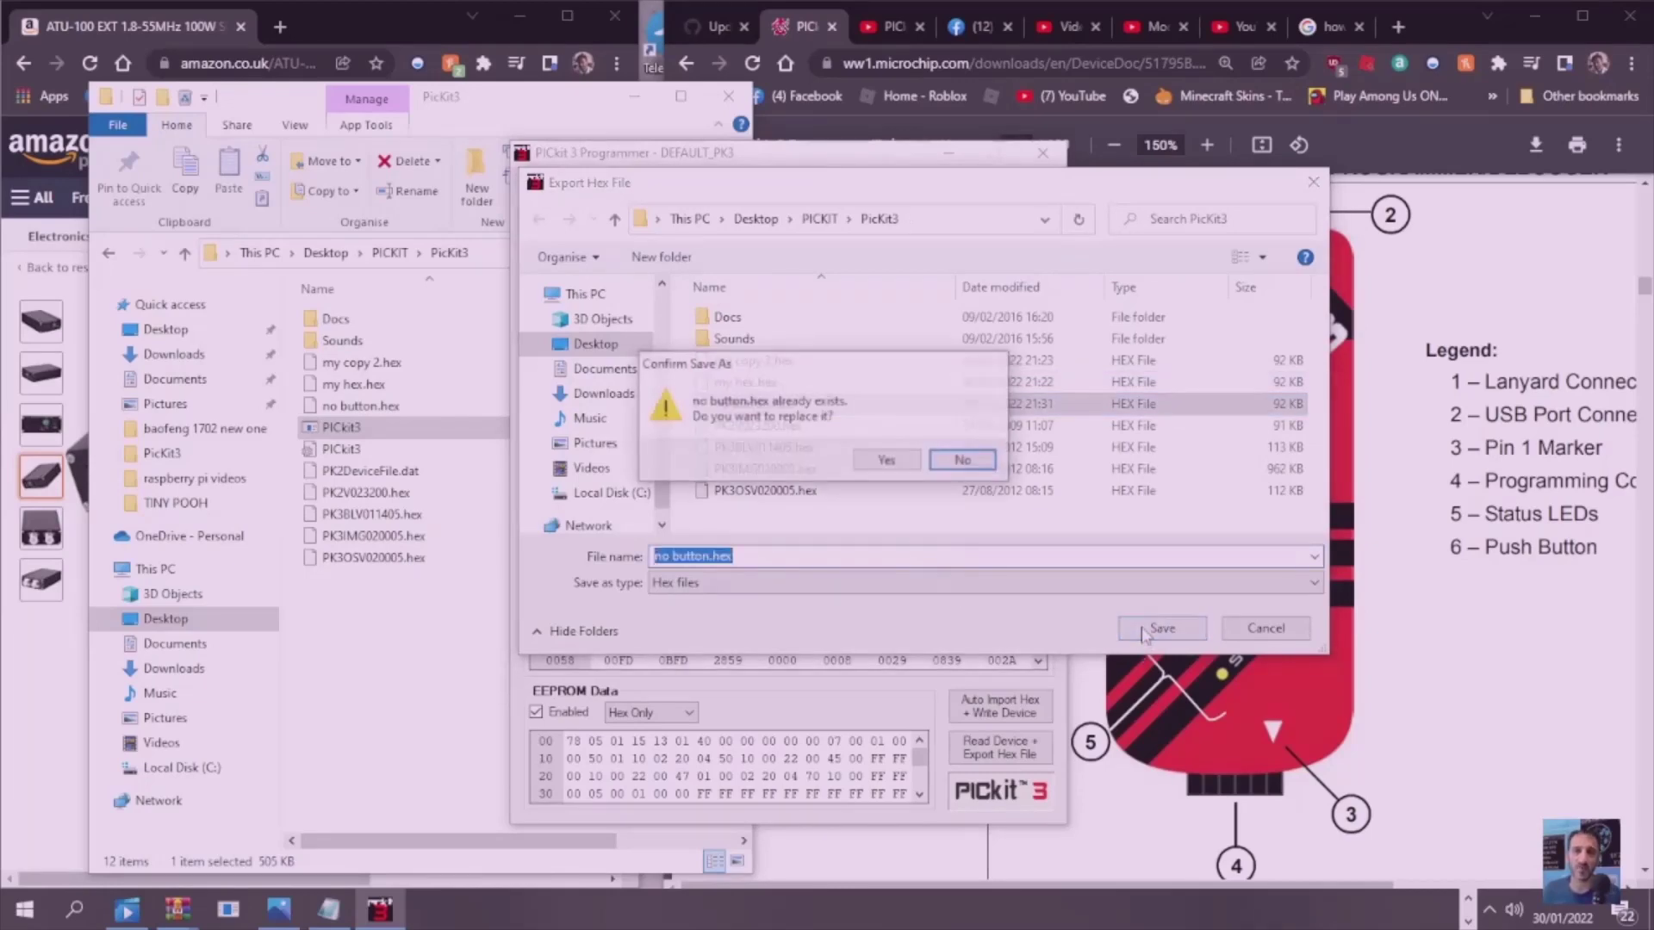